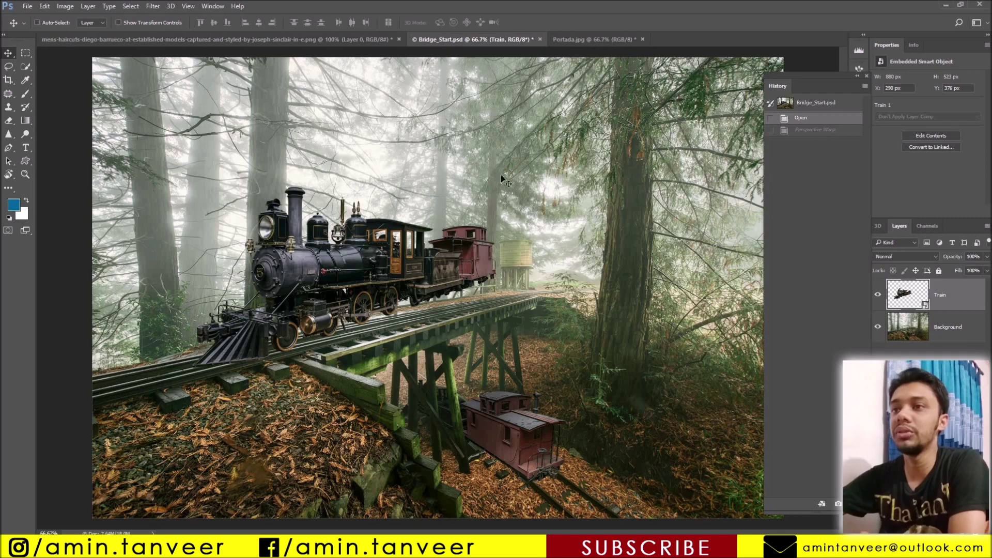
Glance at the Portada.jpg building photo, then view the train-on-bridge scene at 100%
click(589, 40)
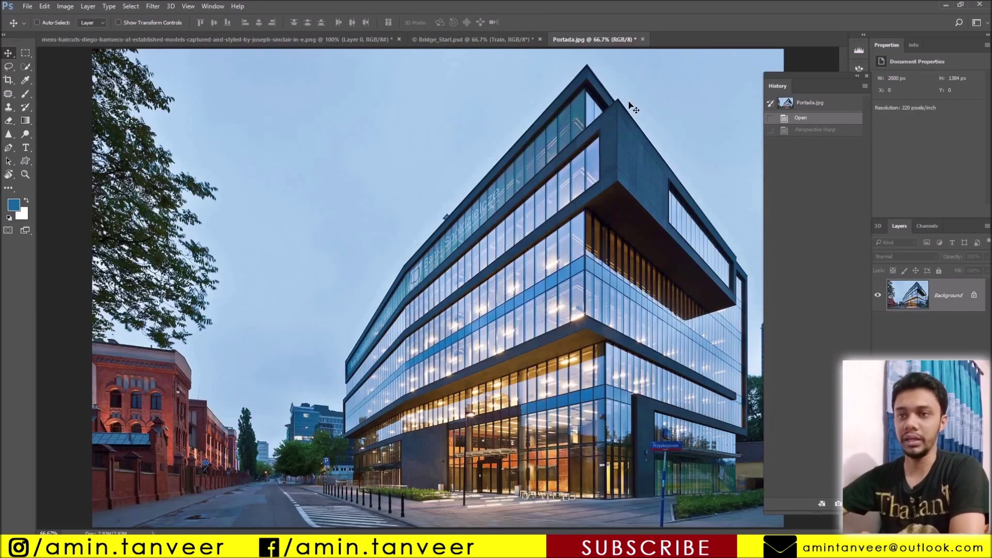
click(454, 40)
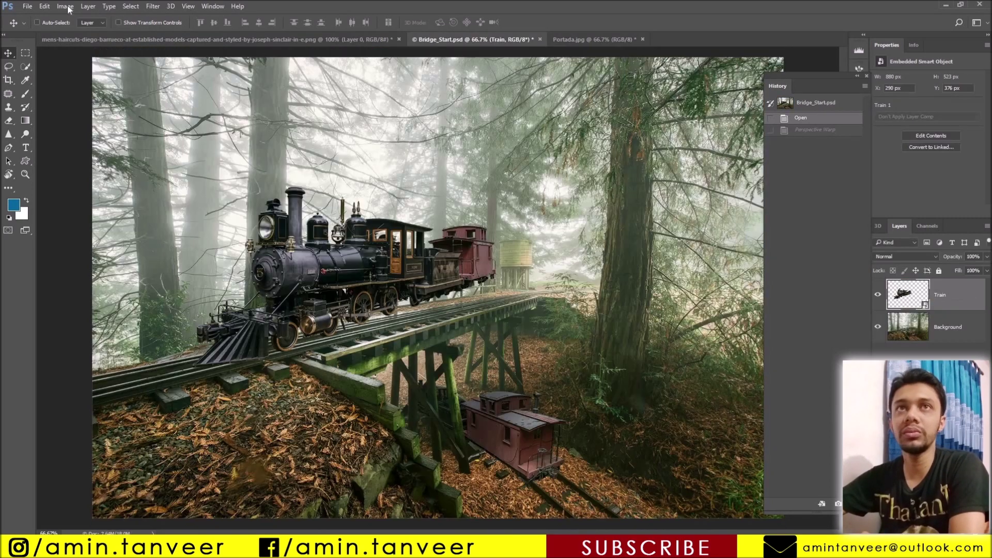
click(49, 6)
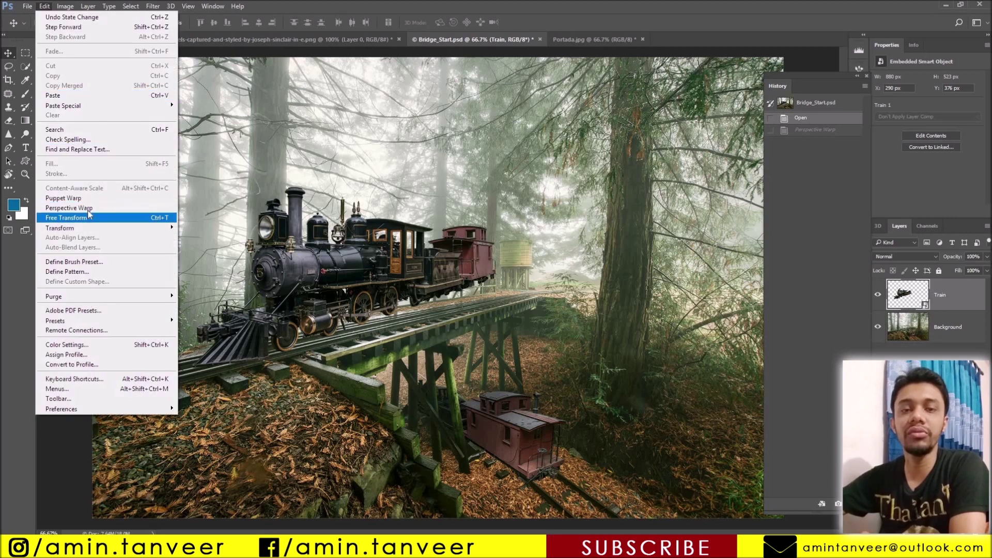
click(626, 32)
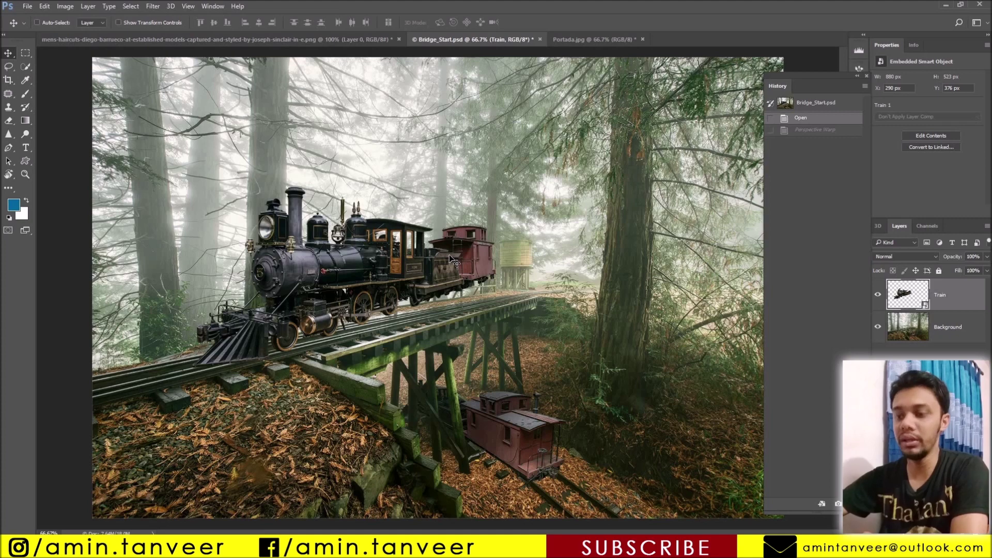
key(ctrl+1)
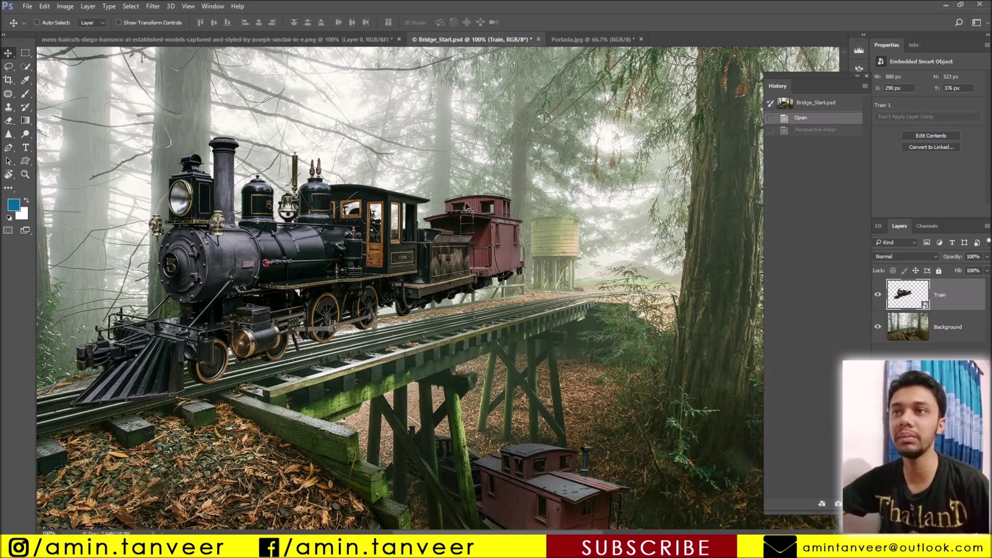
Revisit the building photo, shift the History panel aside, and return to the train scene
click(568, 40)
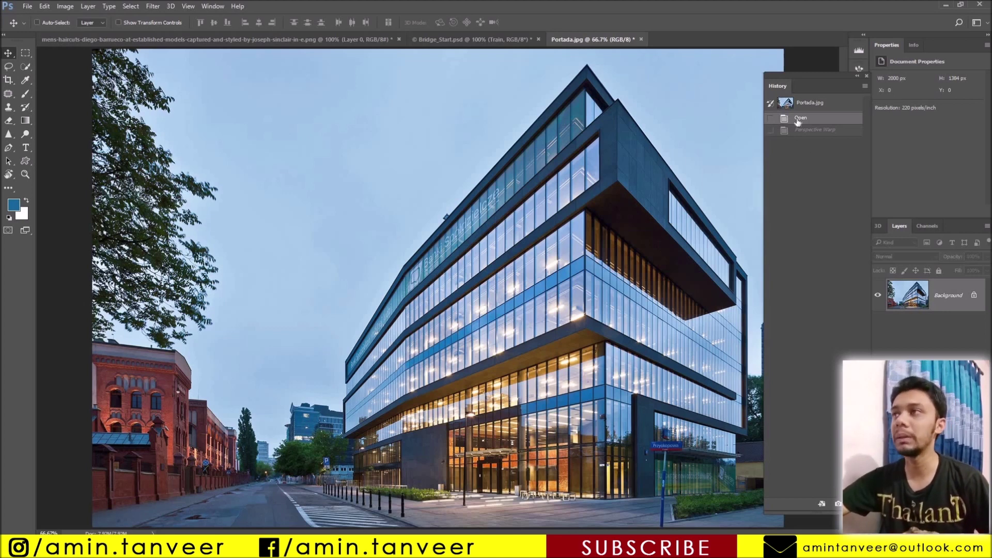
drag(802, 77, 815, 77)
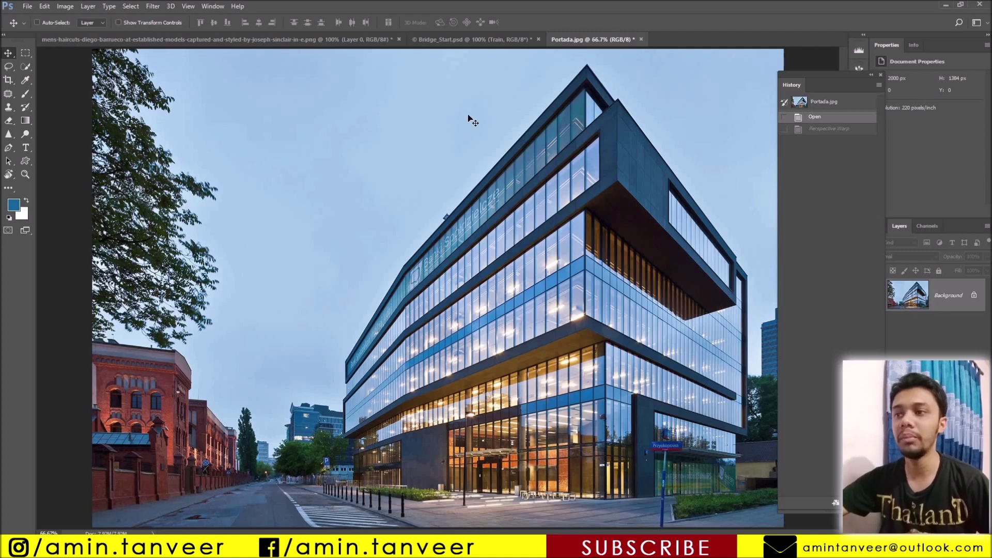
click(435, 40)
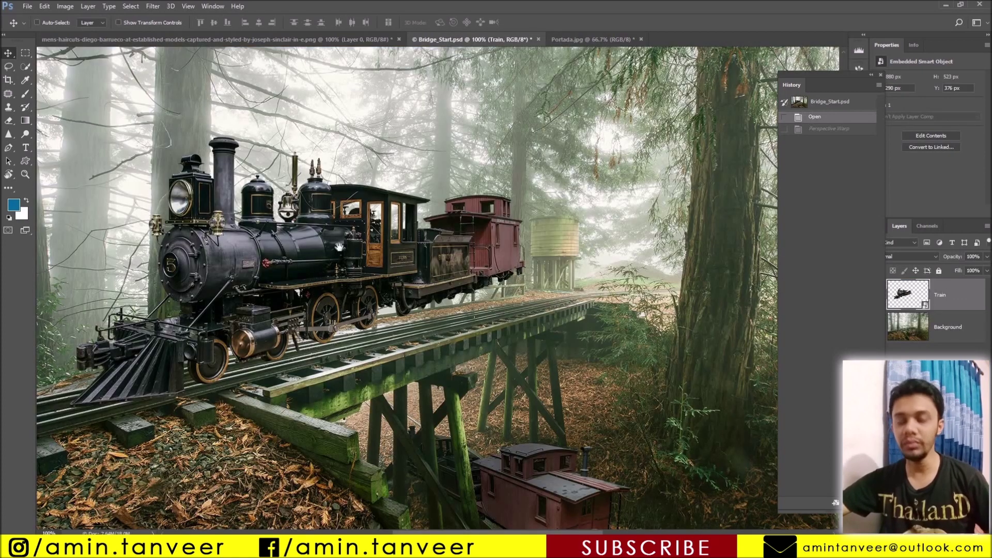
scroll(386, 281, up, 2)
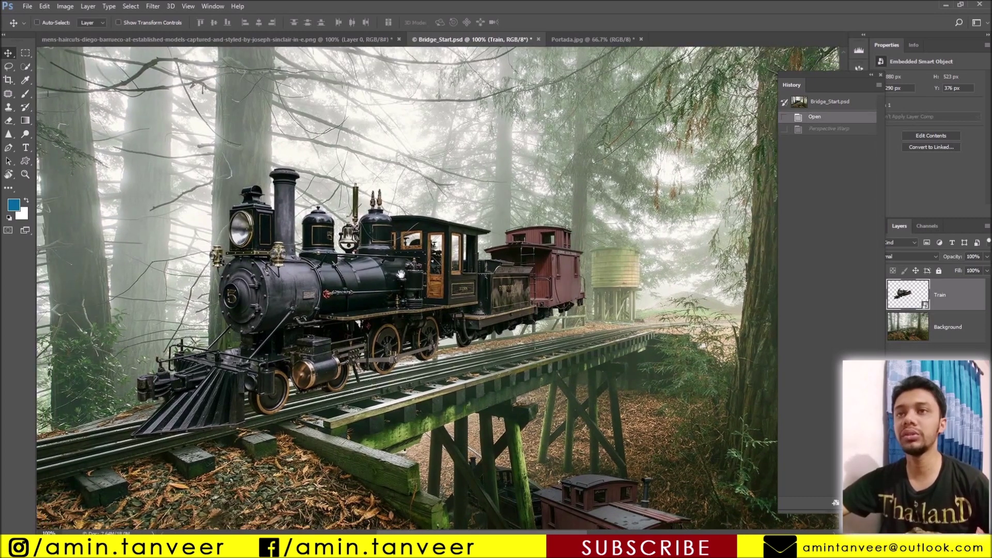
scroll(395, 276, left, 1)
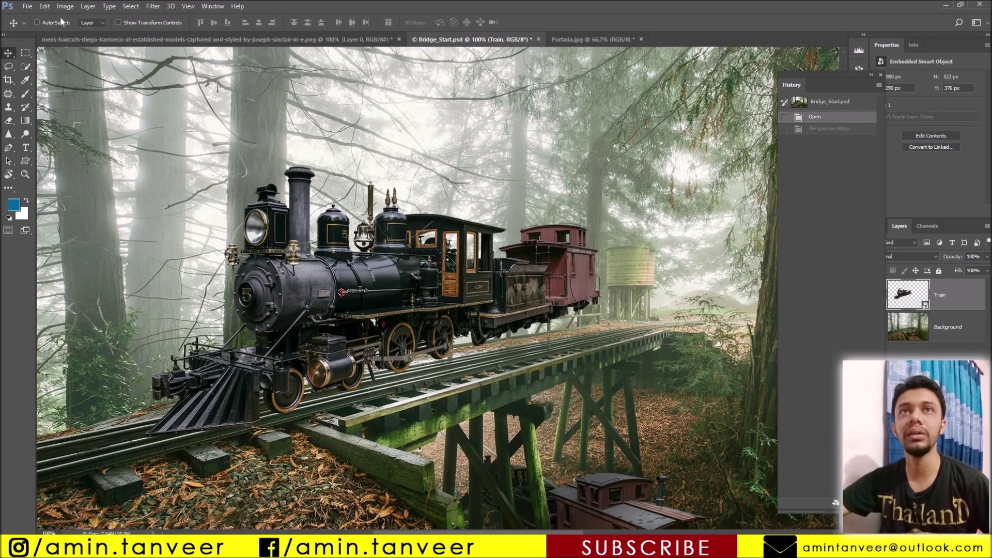
click(44, 6)
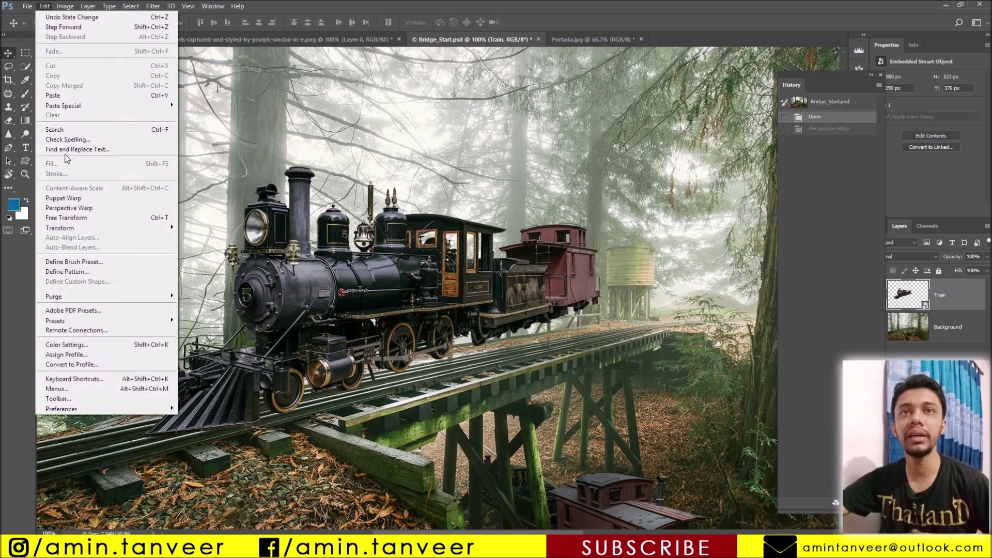
Start a Perspective Warp on the Train layer with two snapped planes over locomotive and cars
click(86, 209)
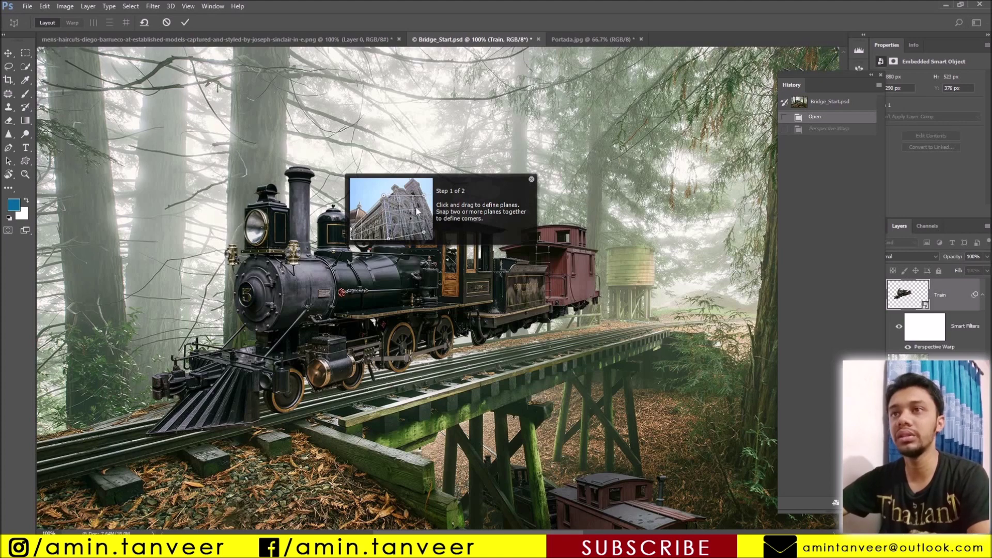
click(531, 180)
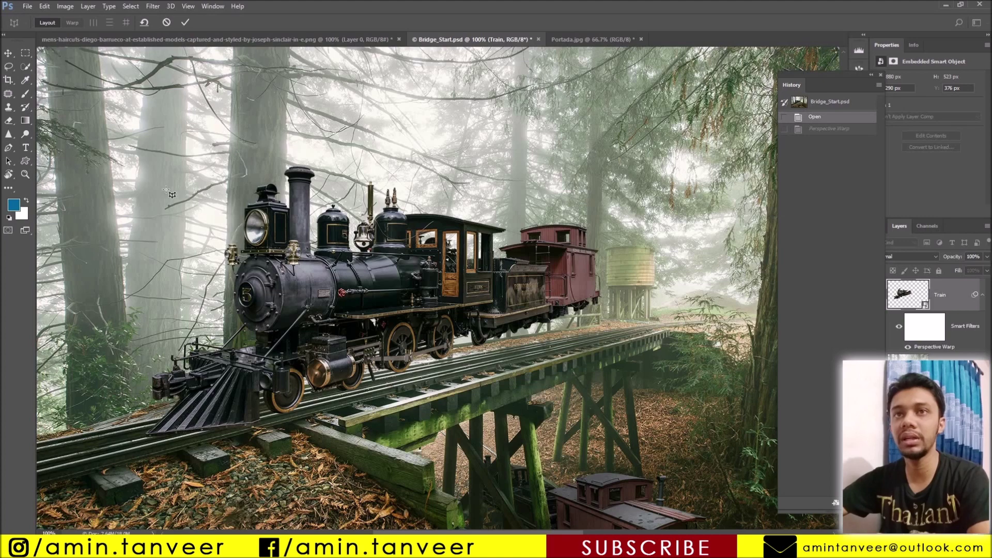
drag(144, 156, 415, 444)
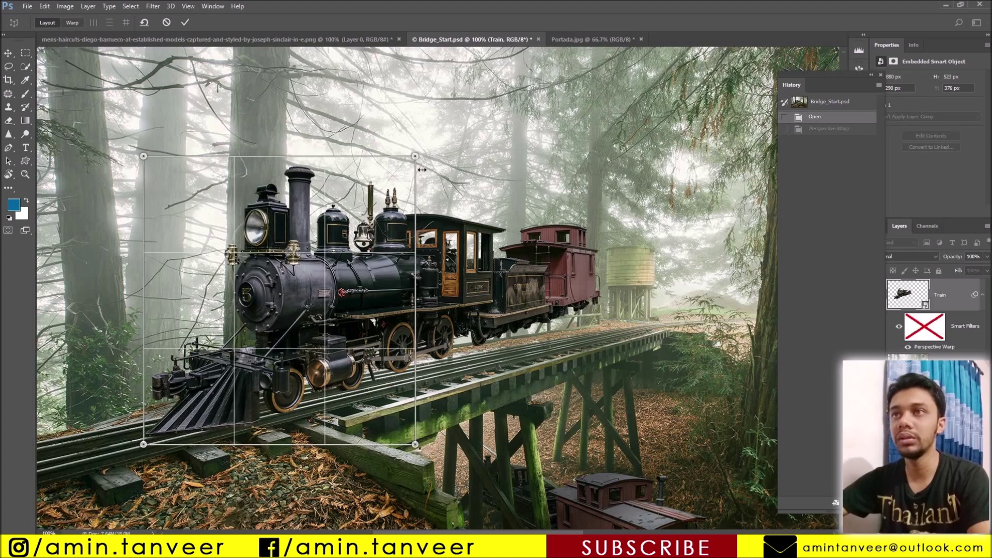
drag(428, 156, 631, 368)
drag(427, 368, 417, 445)
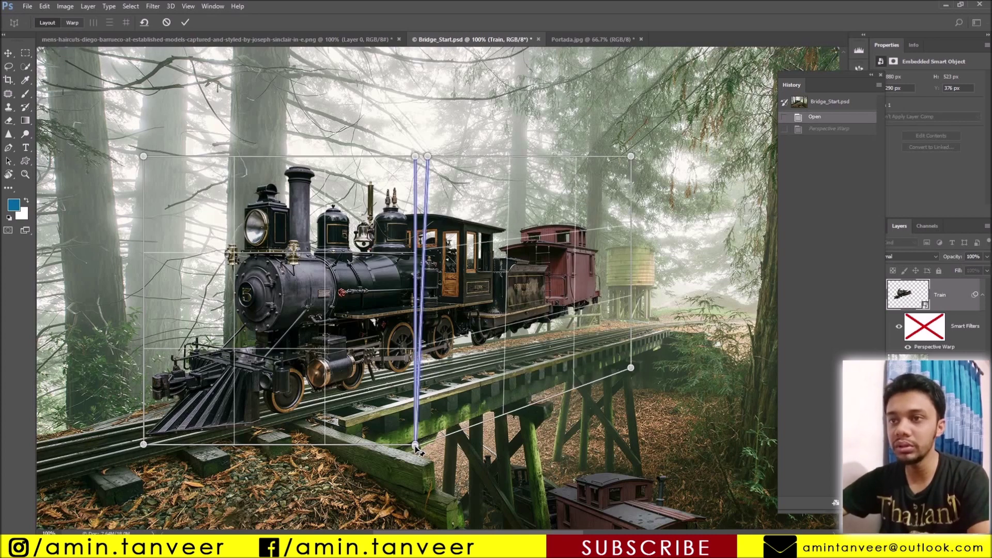
mouse_move(417, 444)
mouse_down()
mouse_move(418, 398)
mouse_move(401, 375)
mouse_up()
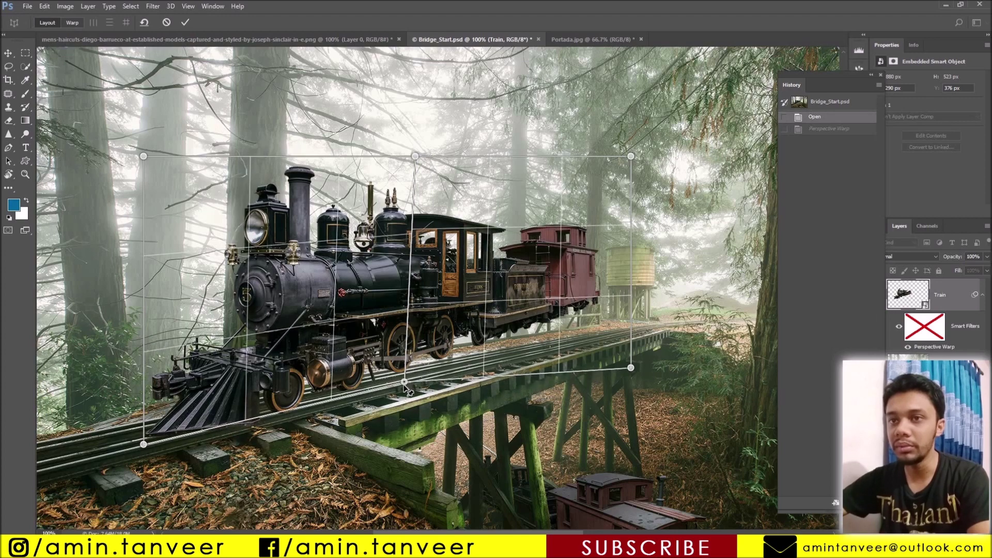
Fit the grid's corners to the rails, caboose roof and caboose base
drag(144, 444, 143, 459)
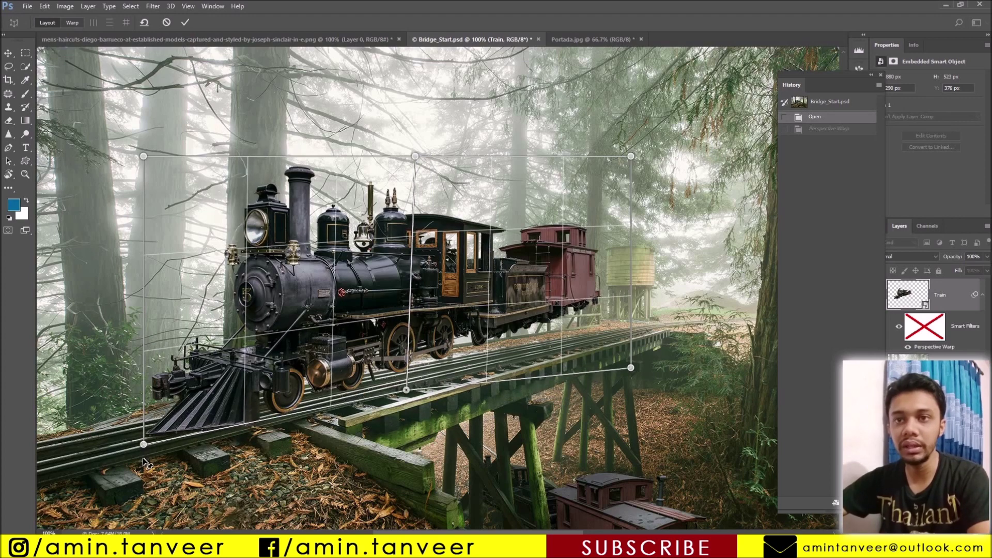
drag(143, 156, 169, 163)
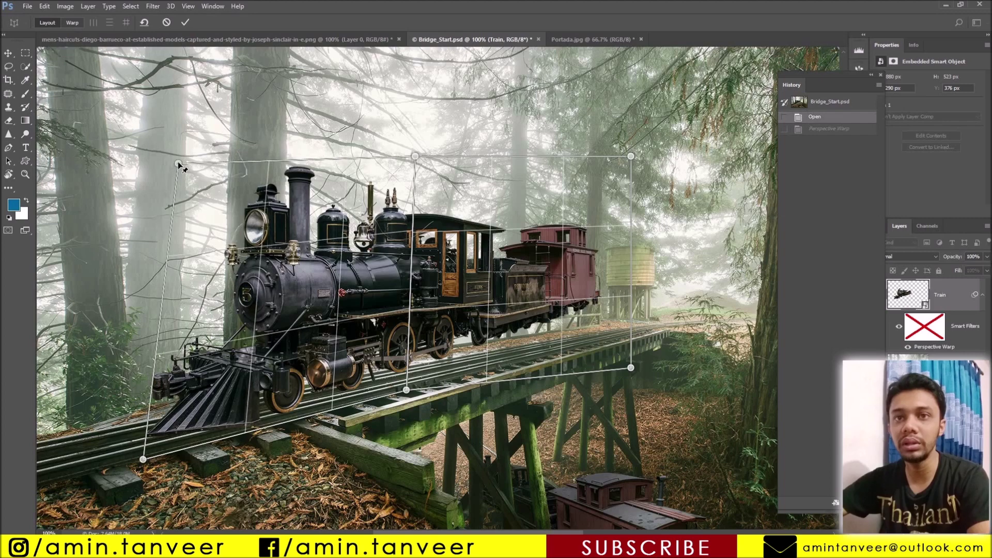
drag(631, 157, 594, 213)
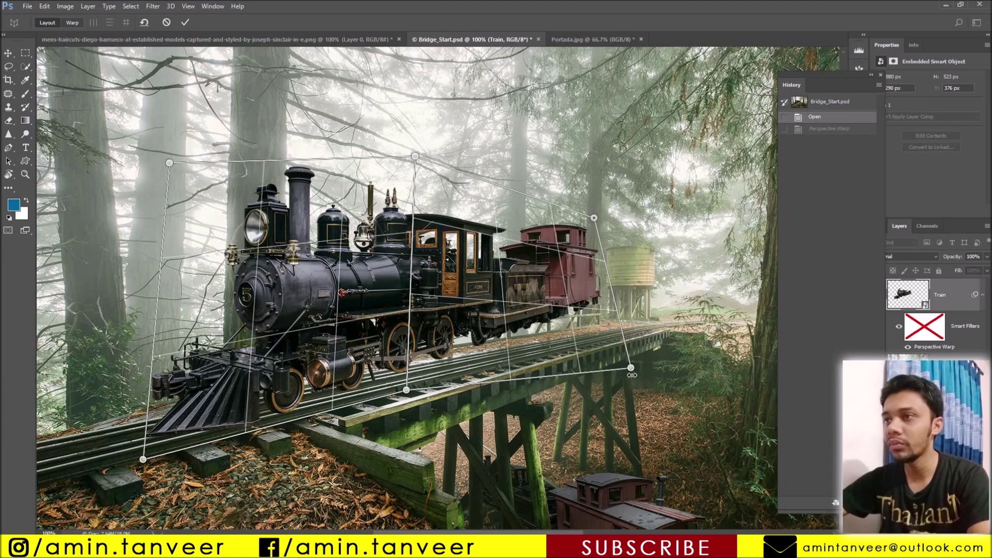
drag(632, 368, 616, 310)
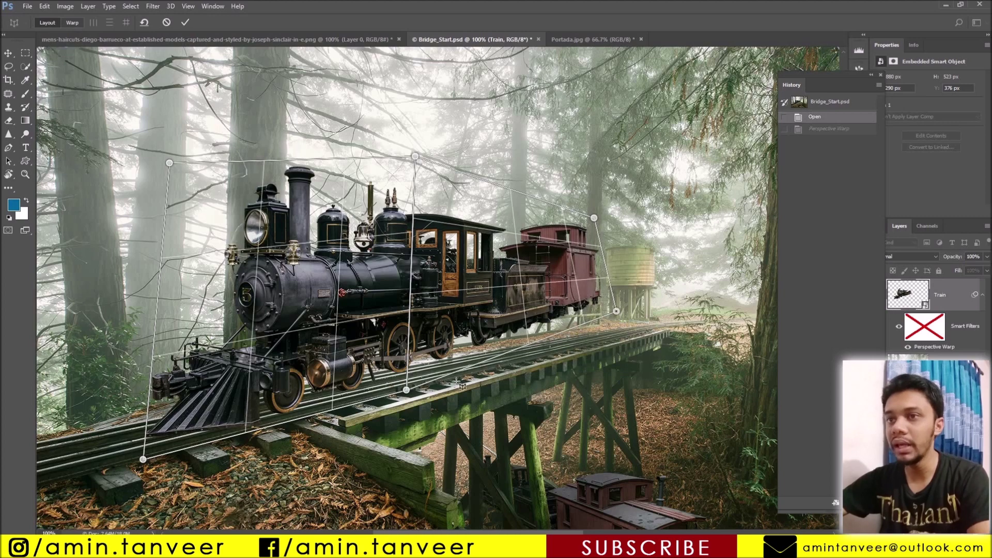
drag(410, 387, 412, 389)
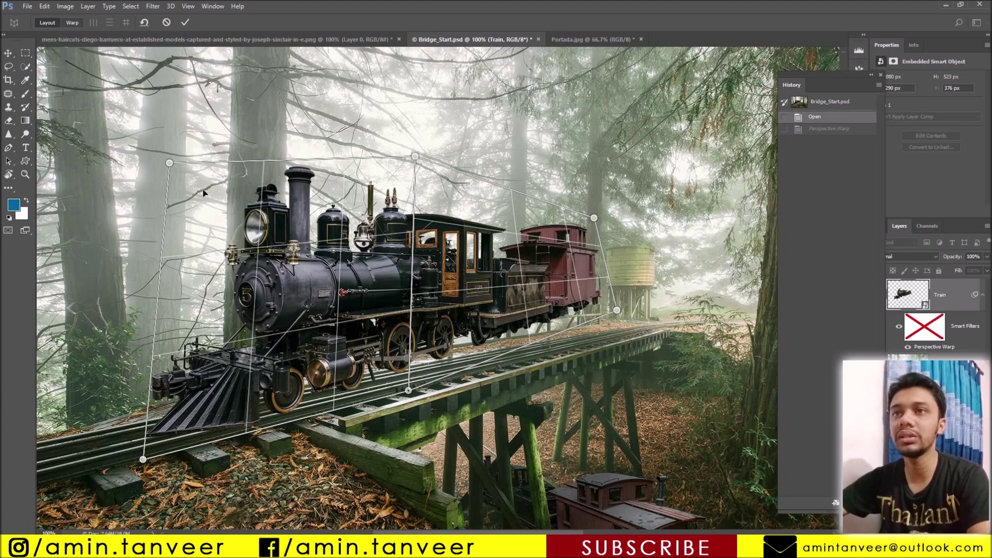
drag(616, 310, 607, 314)
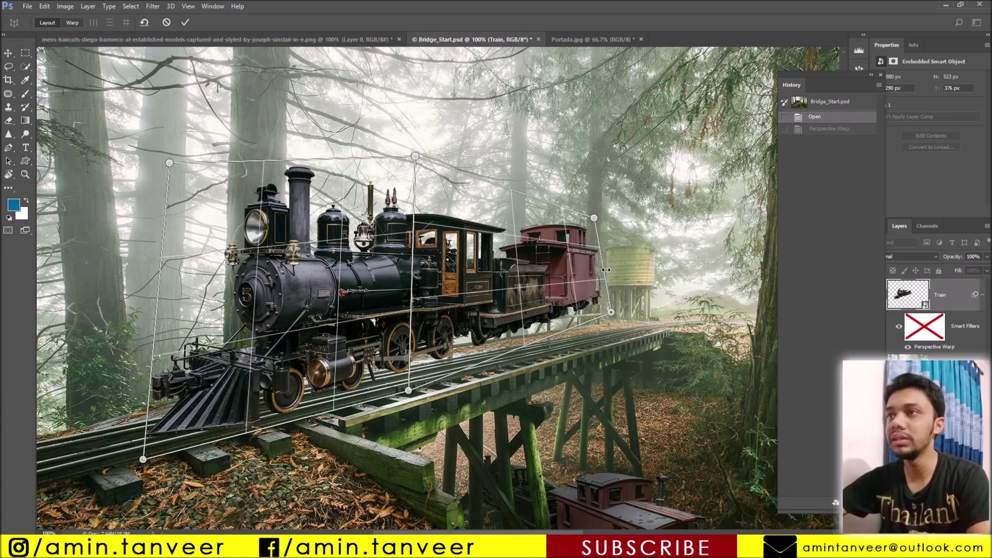
drag(593, 217, 600, 229)
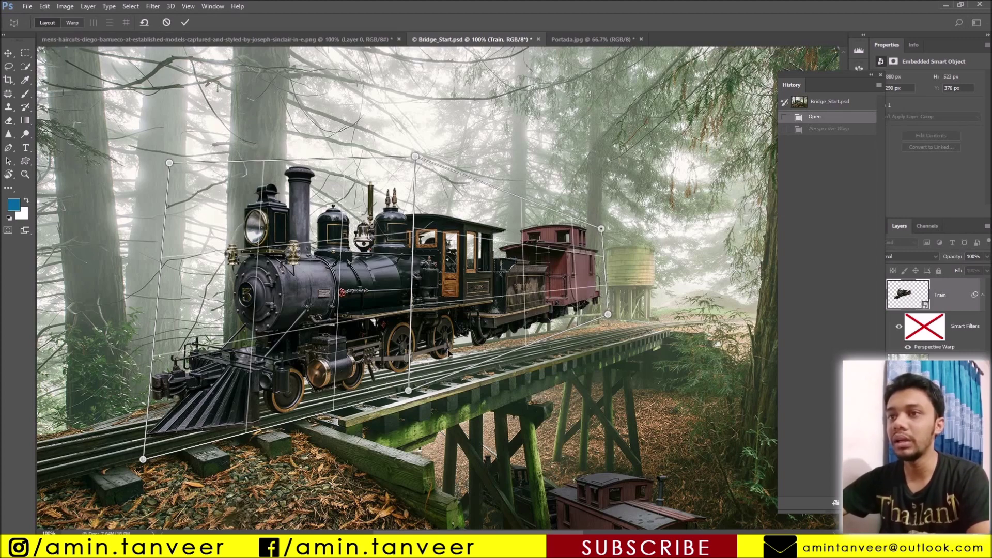
drag(409, 391, 410, 388)
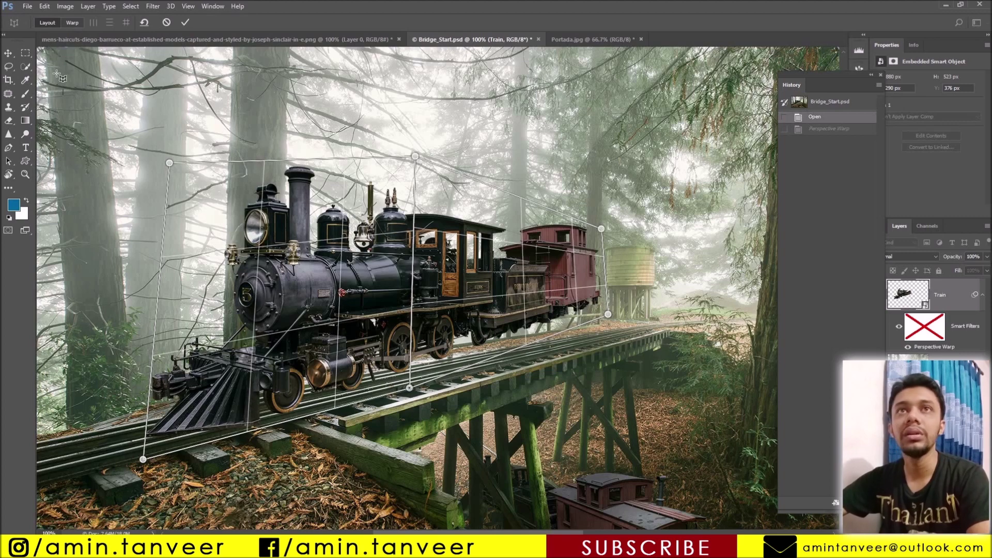
drag(145, 459, 140, 455)
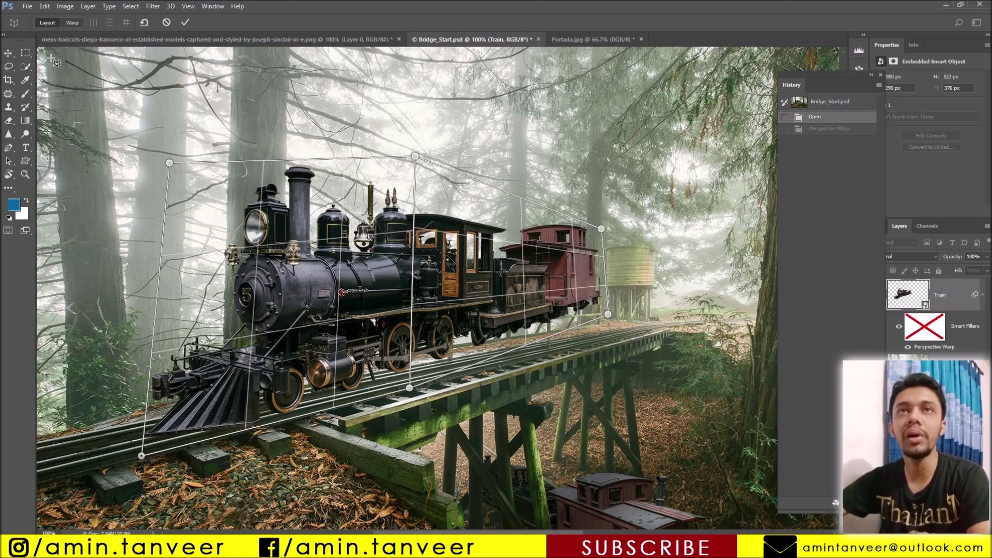
click(68, 22)
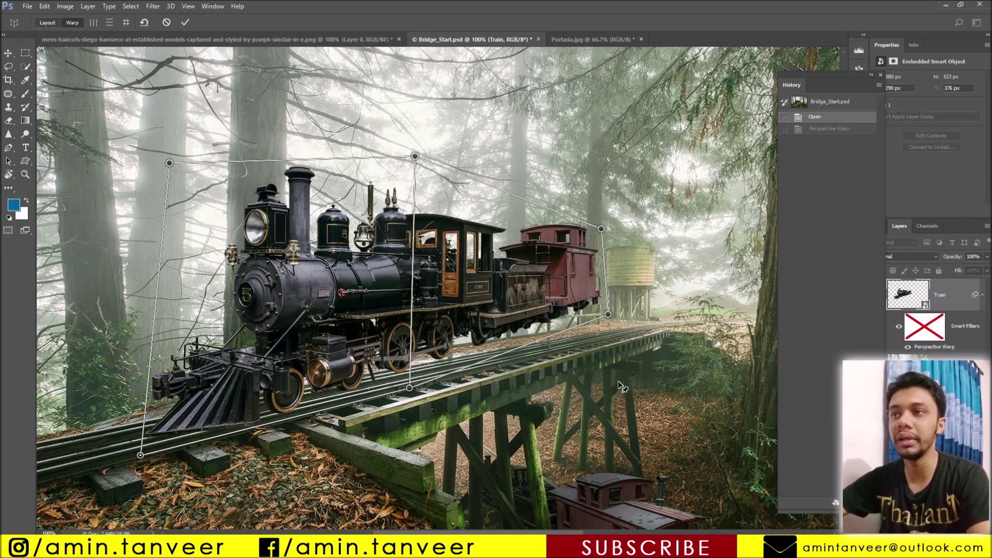
Drag the warp pins so the caboose recedes along the bridge and the train sits on the rails
drag(614, 326, 621, 338)
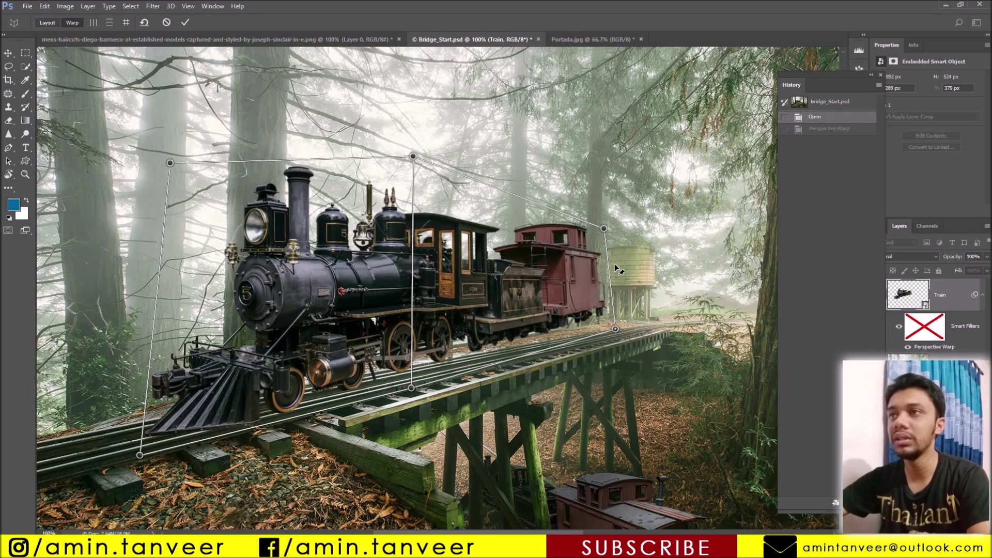
drag(604, 230, 611, 251)
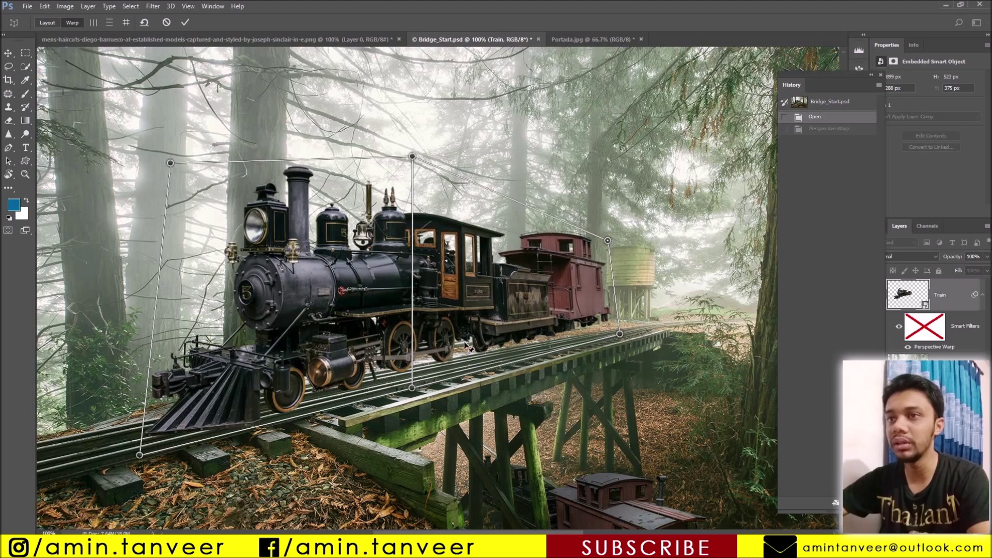
drag(412, 388, 408, 401)
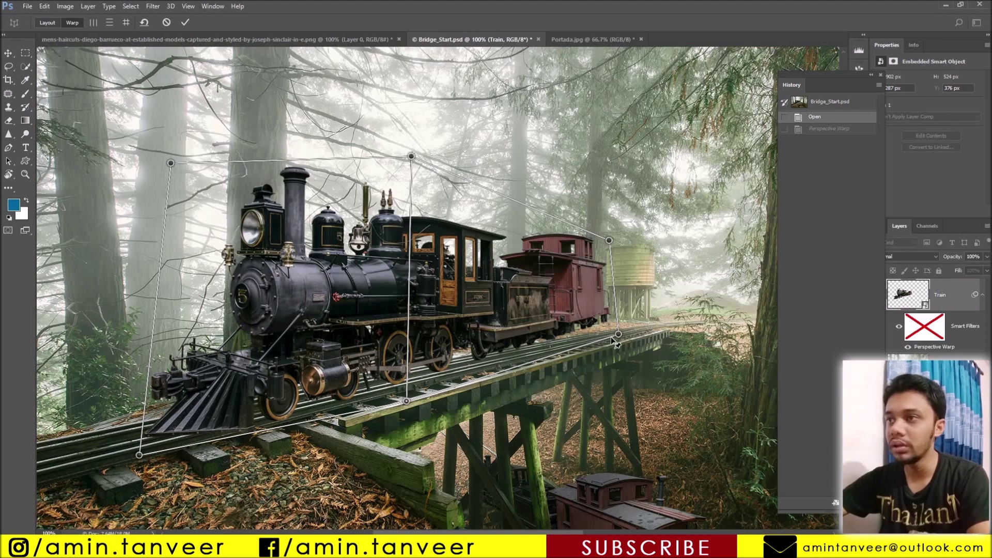
drag(618, 335, 616, 357)
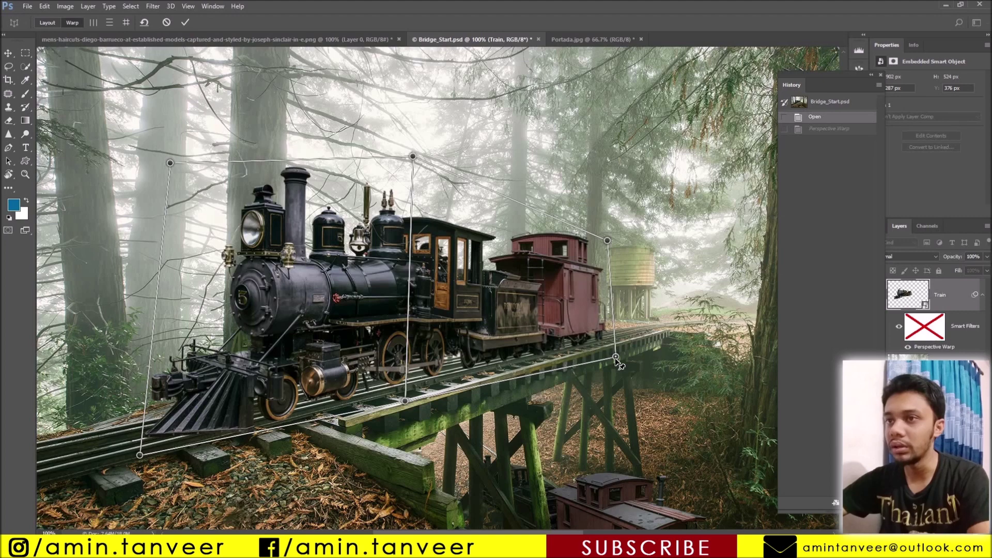
drag(616, 358, 614, 356)
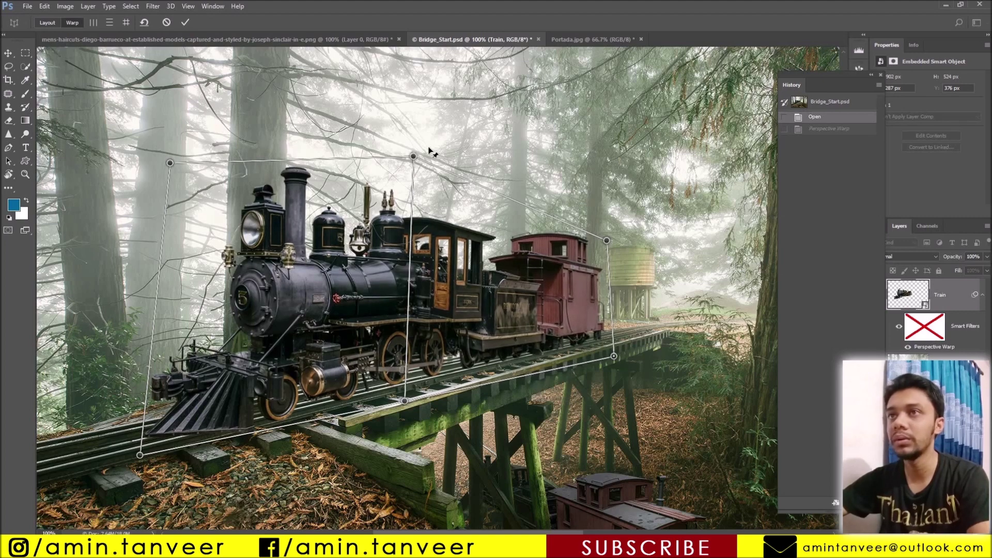
drag(413, 157, 408, 167)
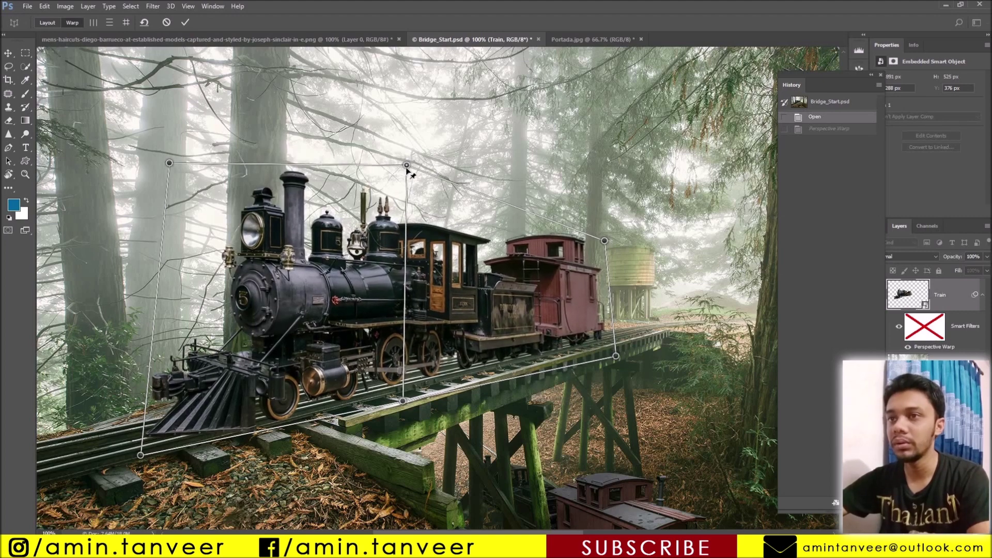
drag(605, 240, 599, 240)
drag(612, 358, 606, 358)
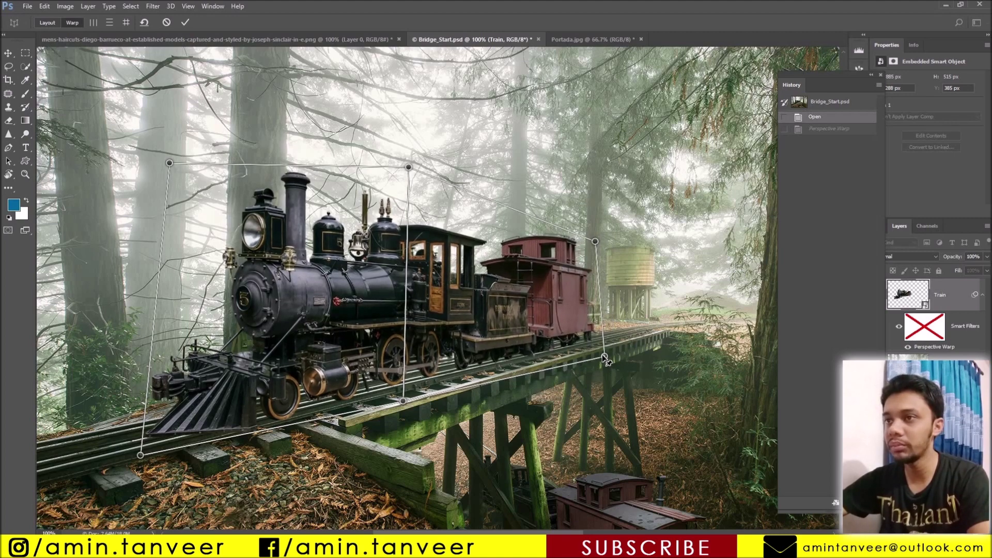
drag(606, 358, 603, 356)
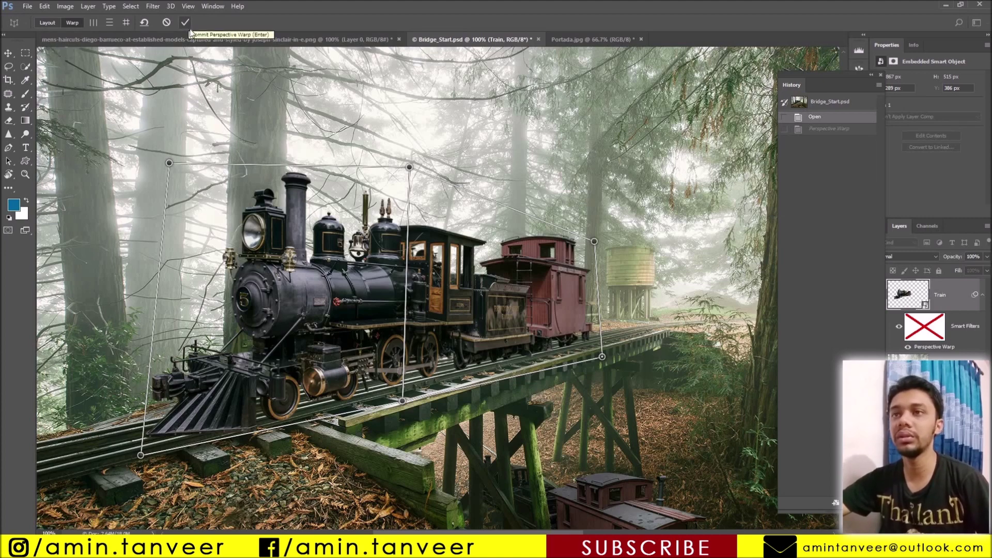
Commit the train warp, toggle History states to compare with the original, then view Portada.jpg
key(Return)
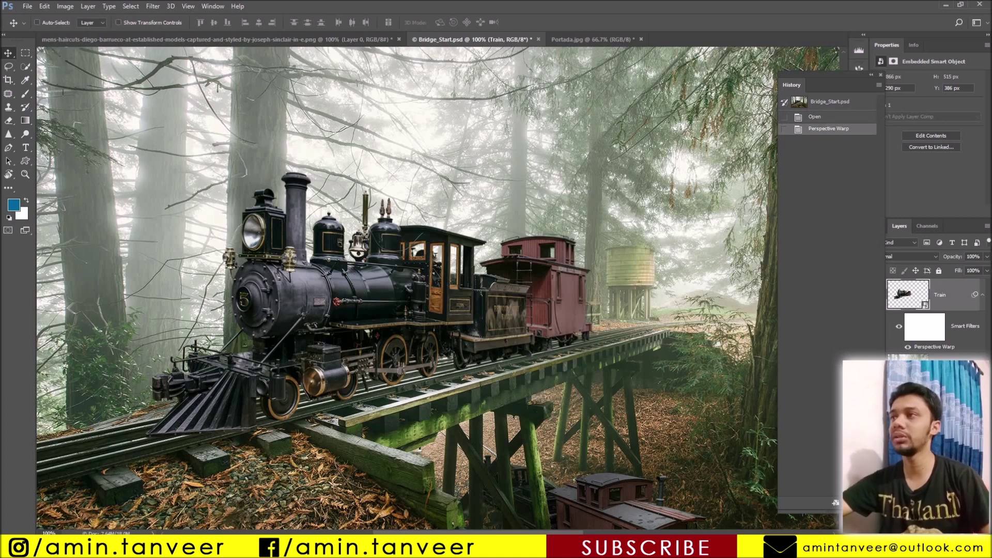
click(811, 117)
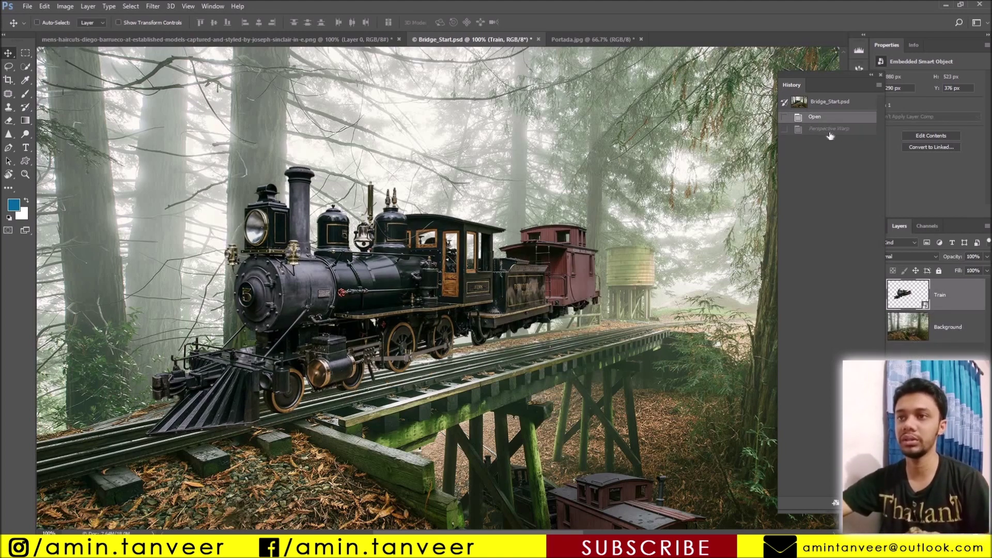
click(830, 130)
click(829, 119)
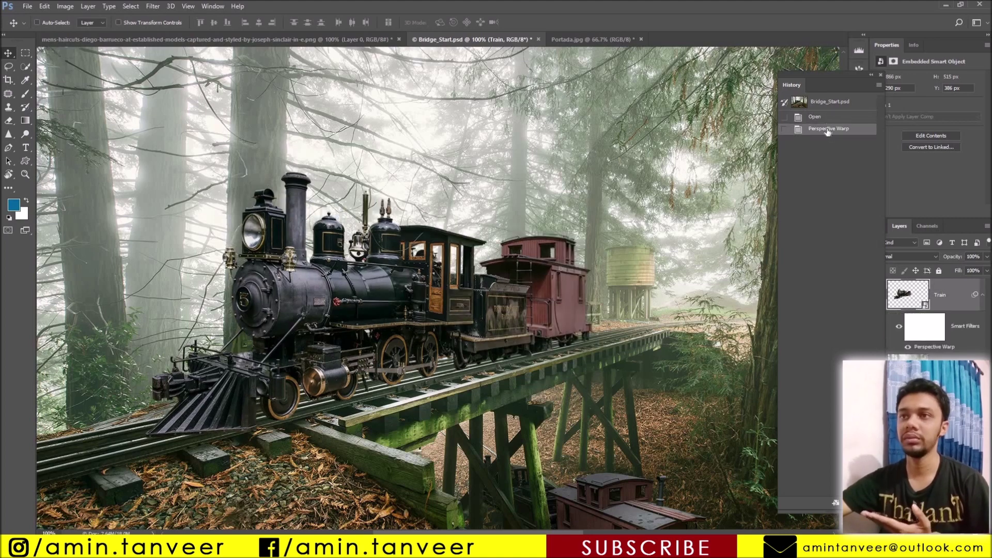
click(829, 131)
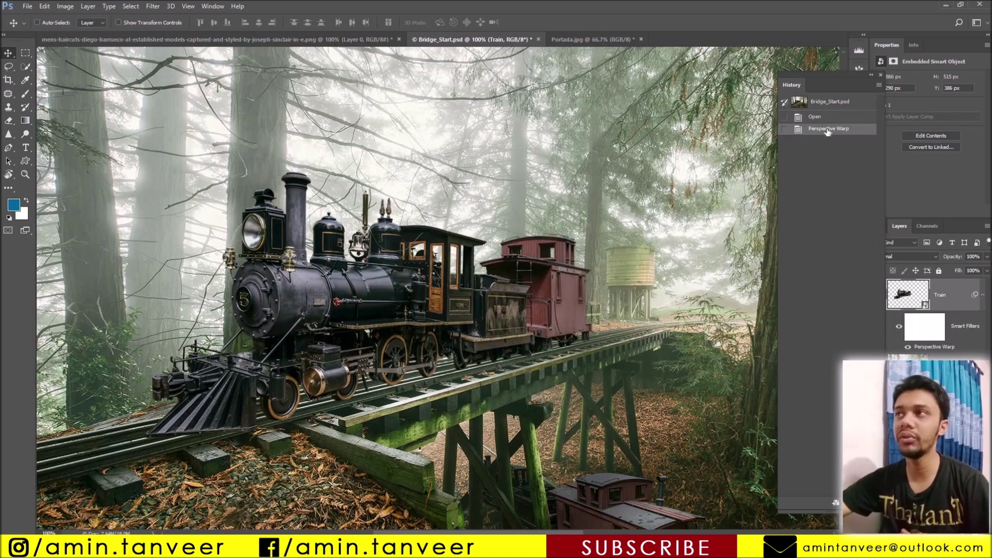
click(825, 119)
click(823, 131)
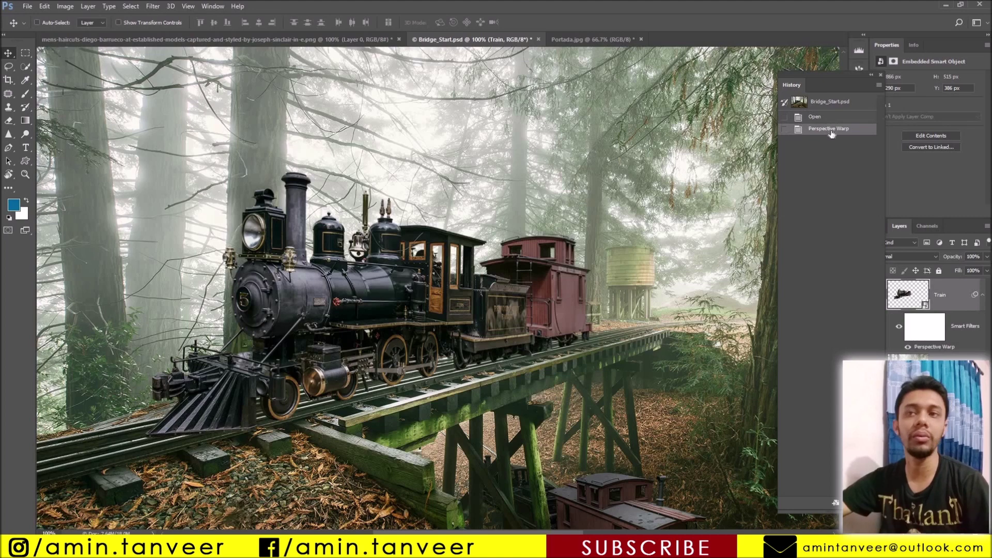
click(562, 40)
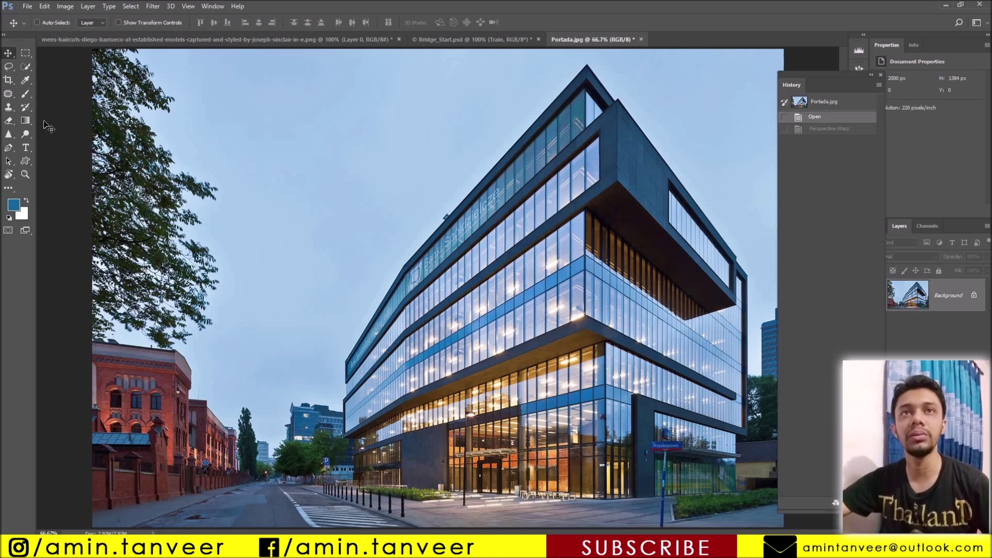
Start a Perspective Warp on Portada.jpg and draw the first plane over the building's left face
click(44, 6)
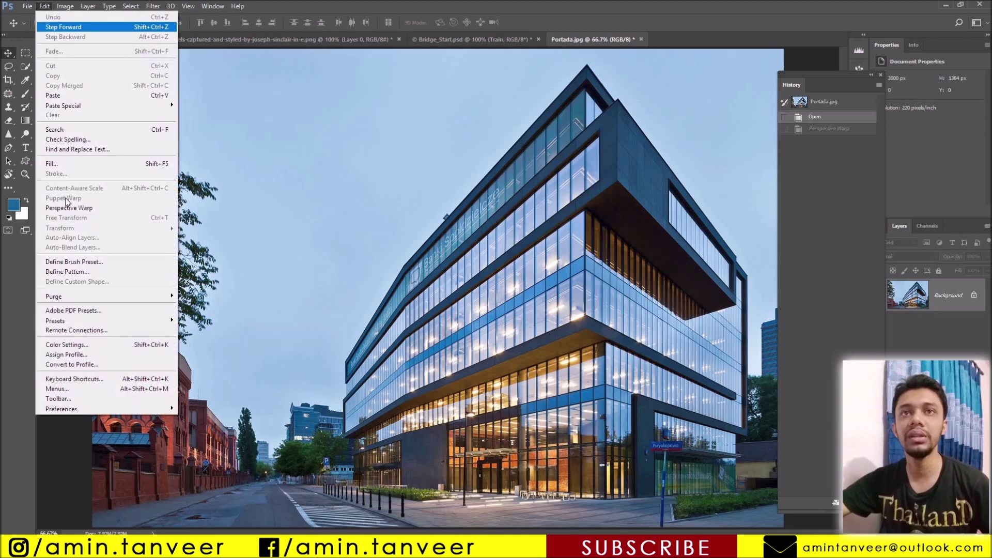
click(69, 208)
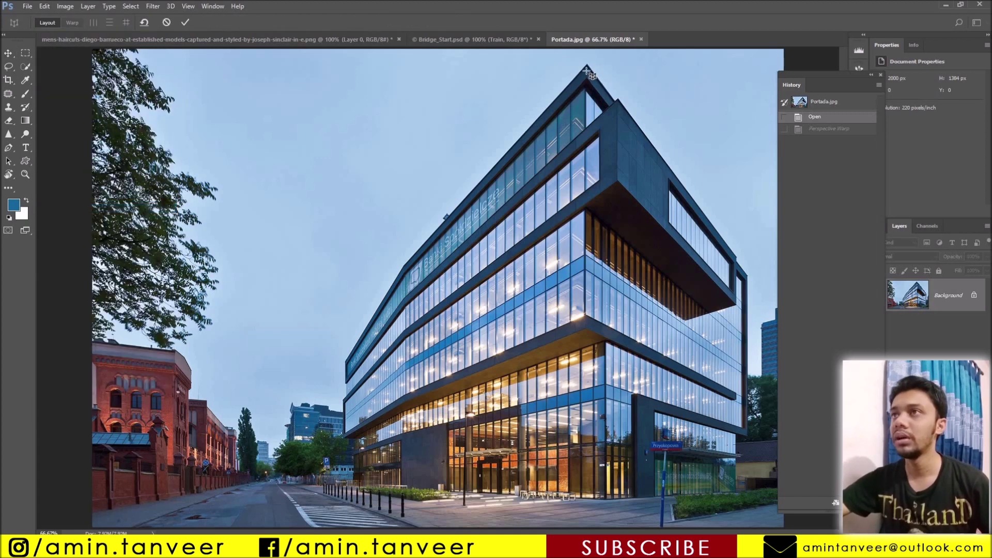
drag(588, 60, 336, 505)
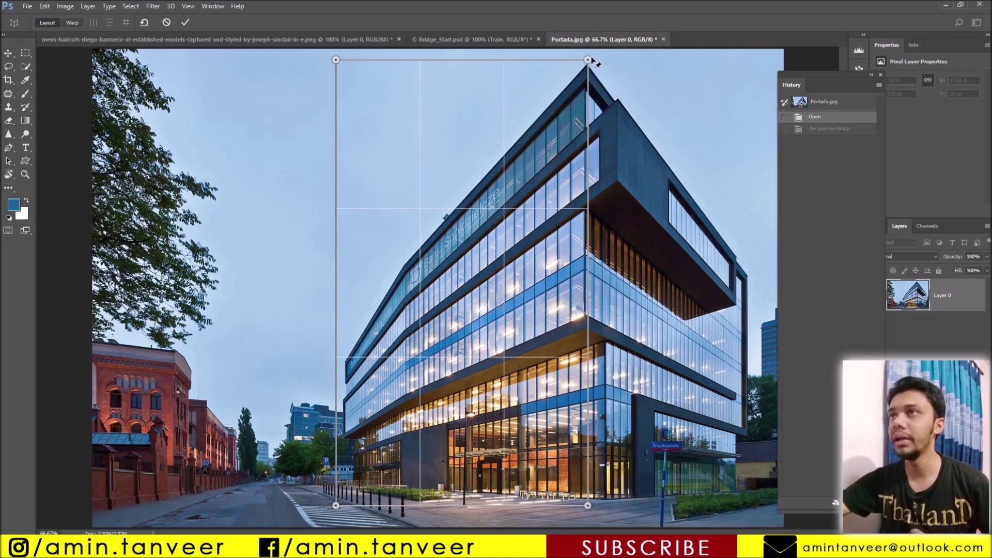
drag(588, 60, 685, 281)
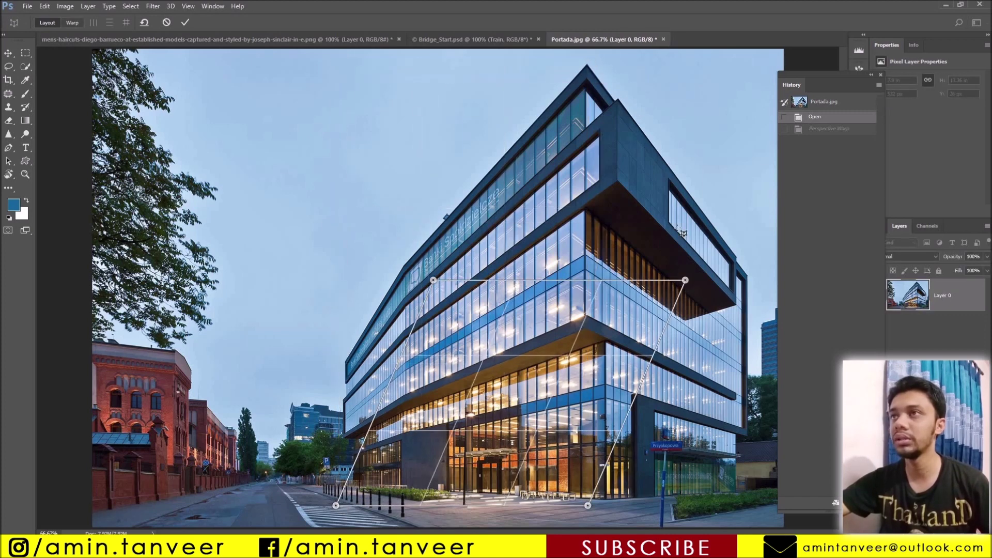
key(ctrl+z)
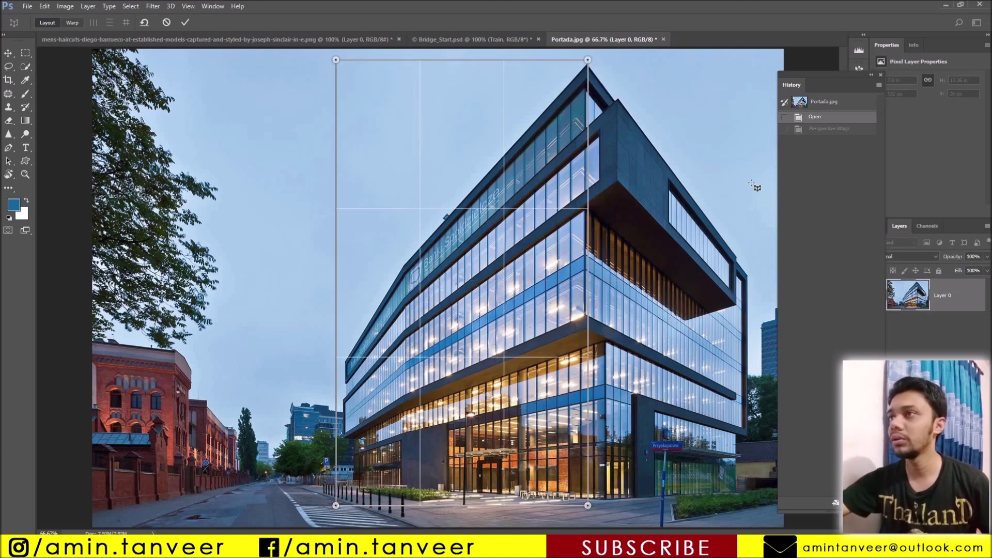
Add a second plane on the right face and align all corner pins to the building's edges
drag(573, 327, 756, 73)
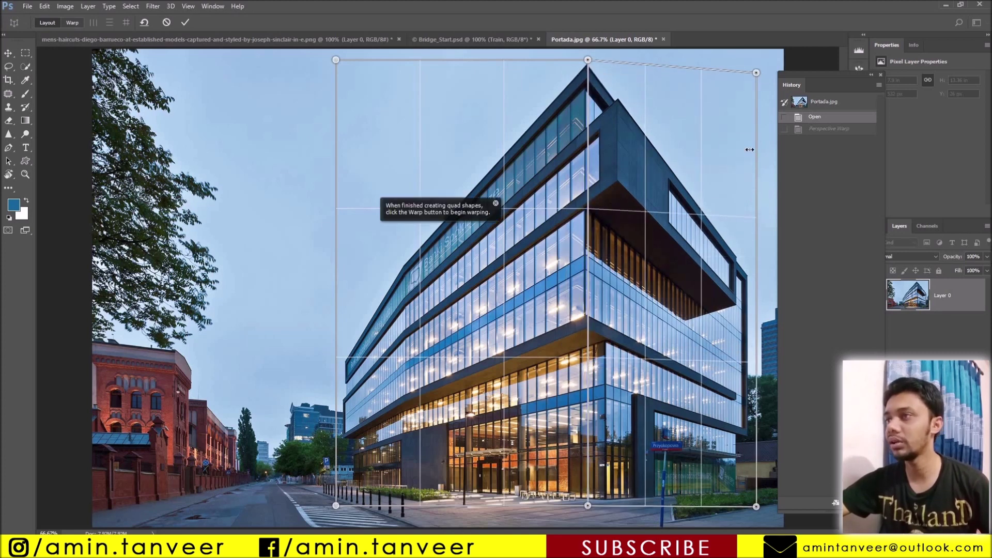
drag(756, 72, 752, 269)
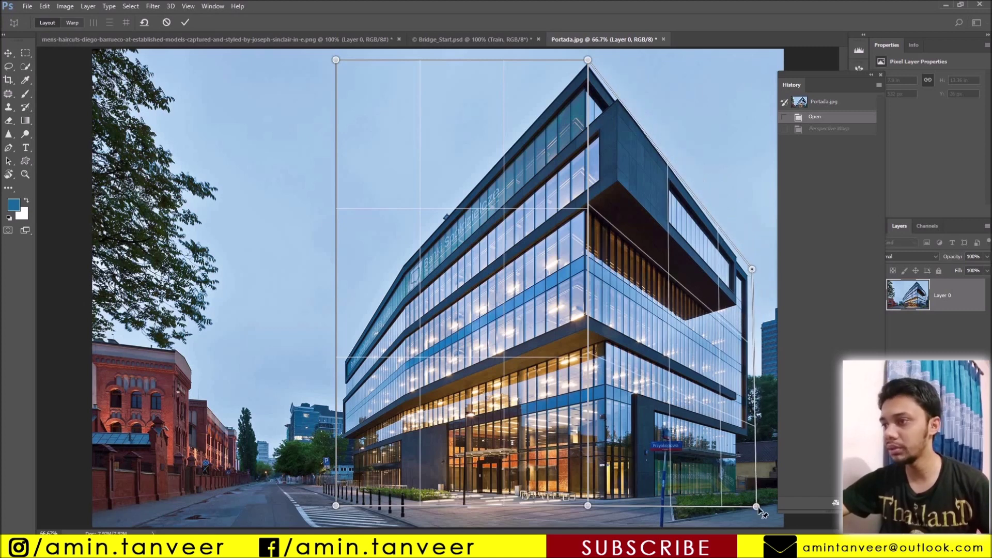
drag(752, 499, 749, 499)
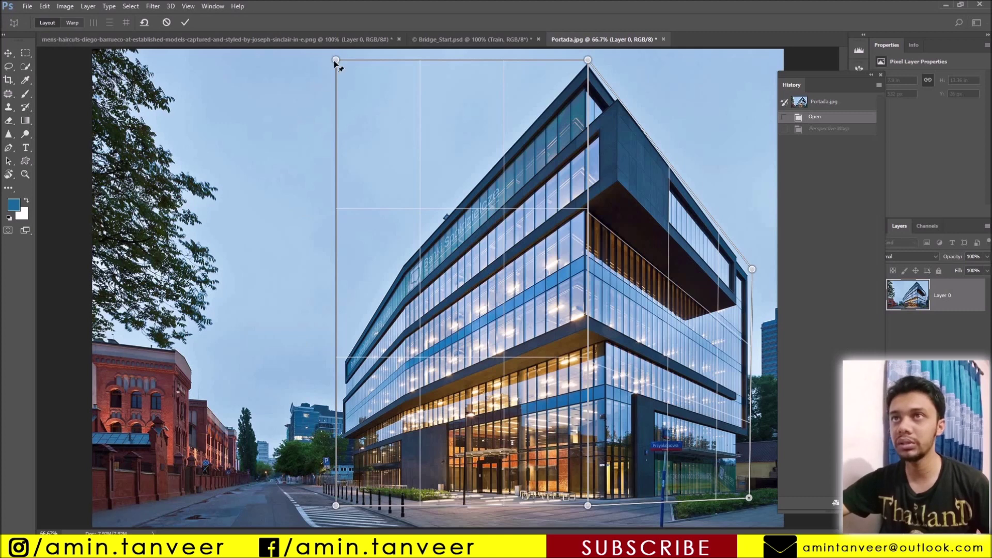
mouse_move(336, 60)
mouse_down()
mouse_move(328, 215)
mouse_move(332, 326)
mouse_move(342, 321)
mouse_up()
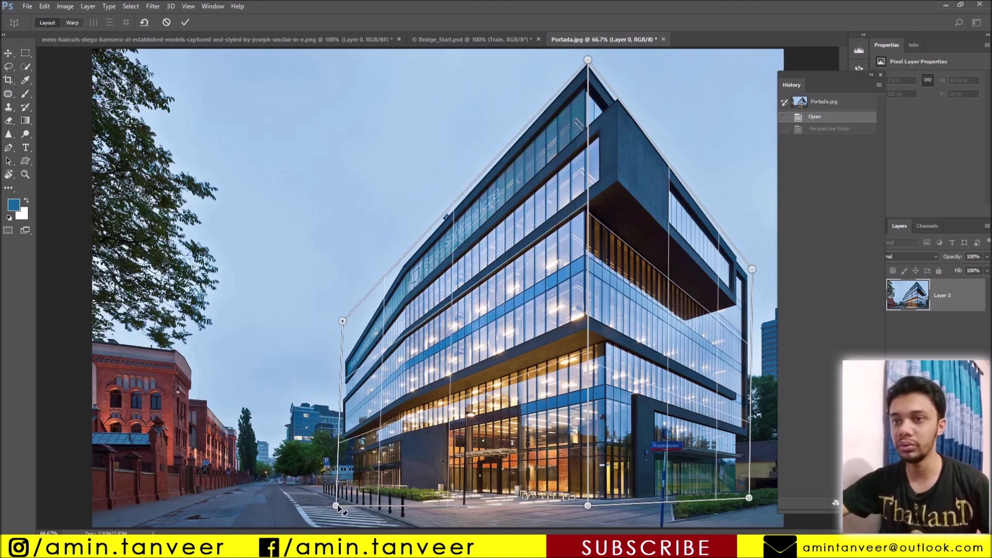
drag(336, 506, 342, 494)
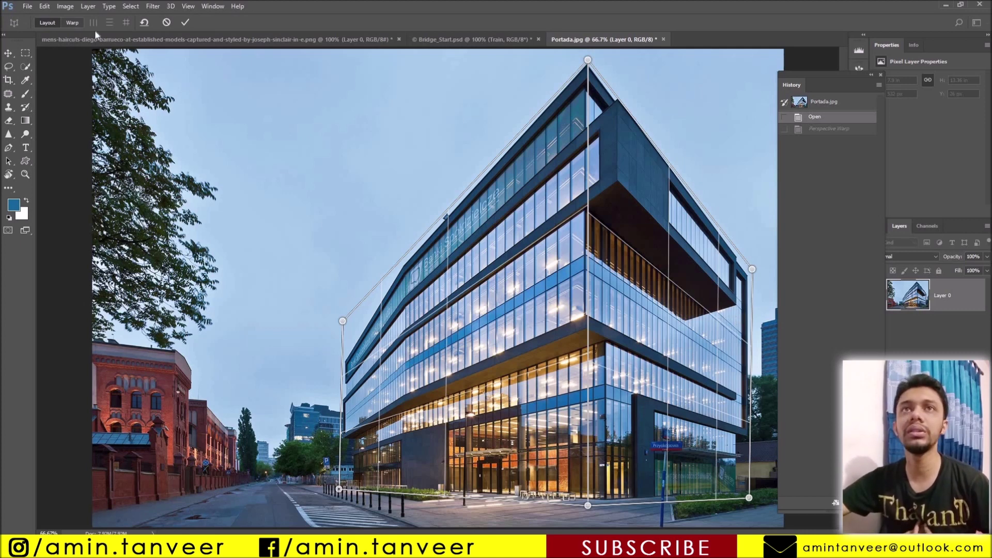
Enter Warp mode, move the History panel aside, and pull the right corners outward
key(w)
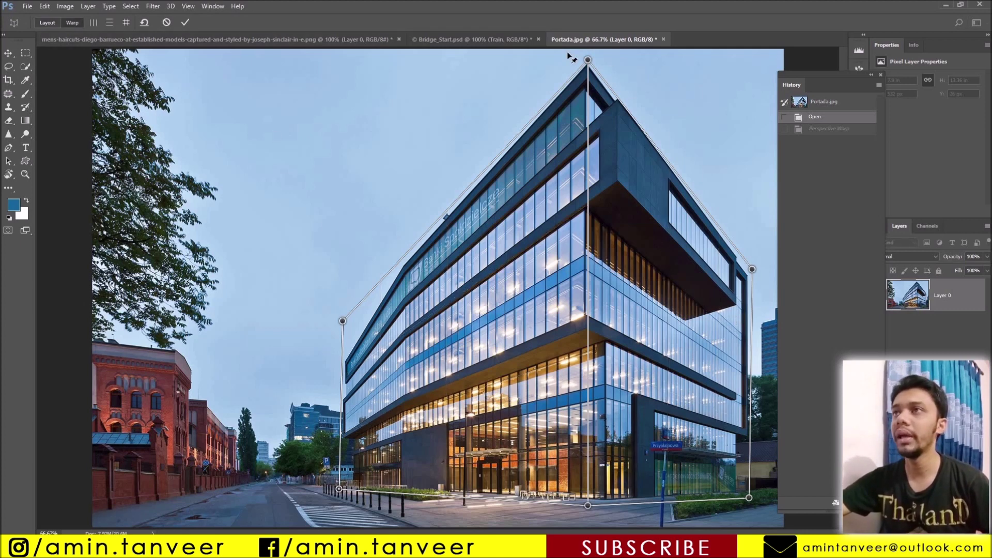
drag(827, 75, 959, 54)
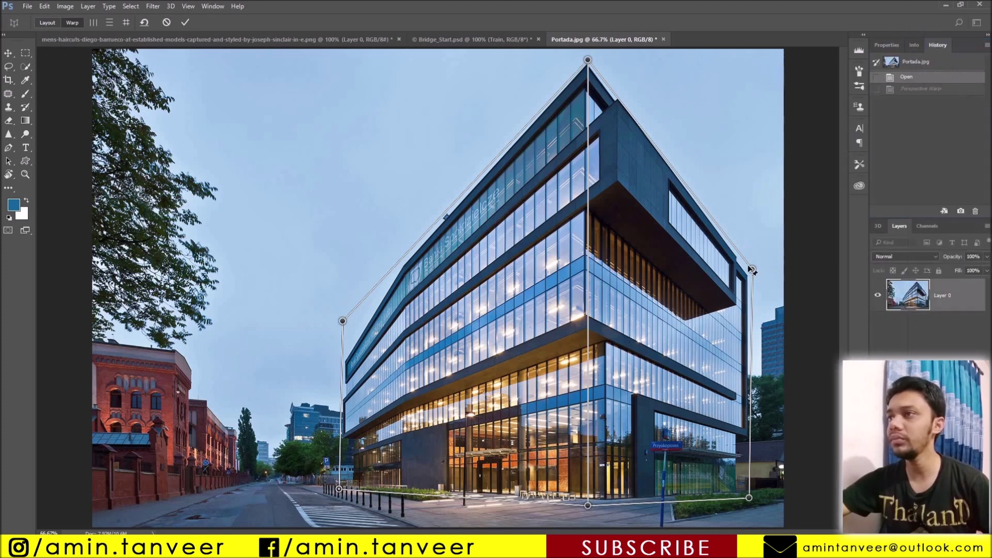
drag(752, 269, 782, 266)
drag(755, 498, 804, 513)
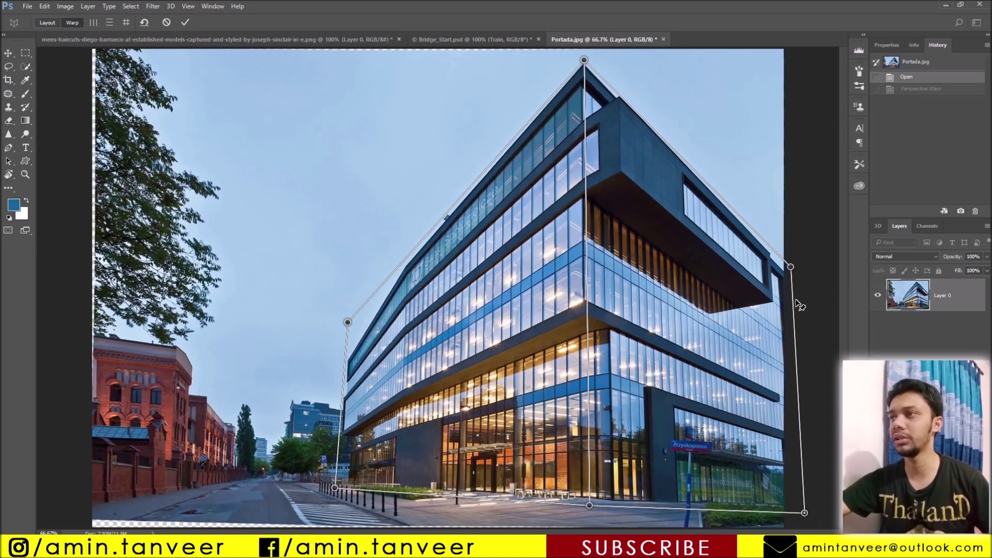
Straighten the verticals with Shift+V, refine the corner pins, and commit the building warp
key(shift+v)
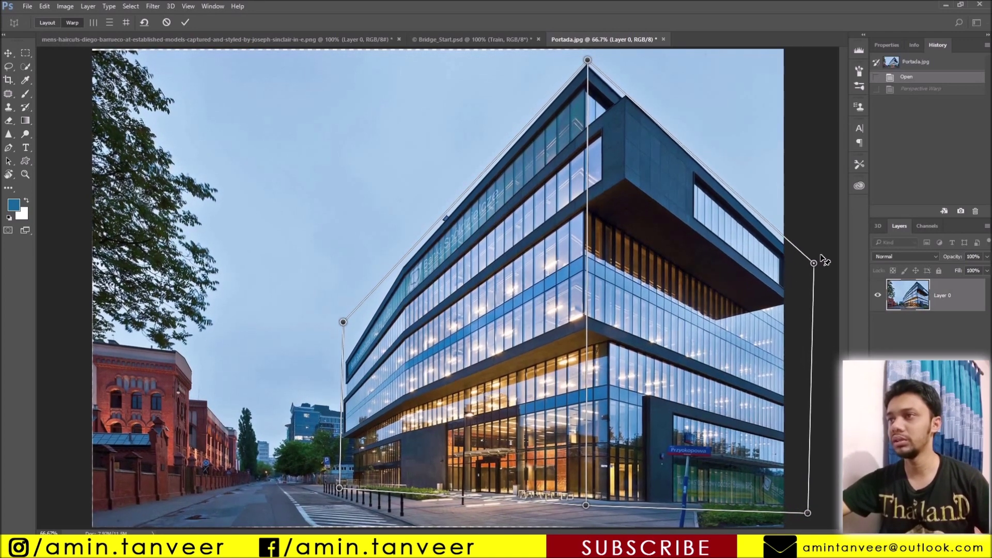
drag(813, 217, 814, 162)
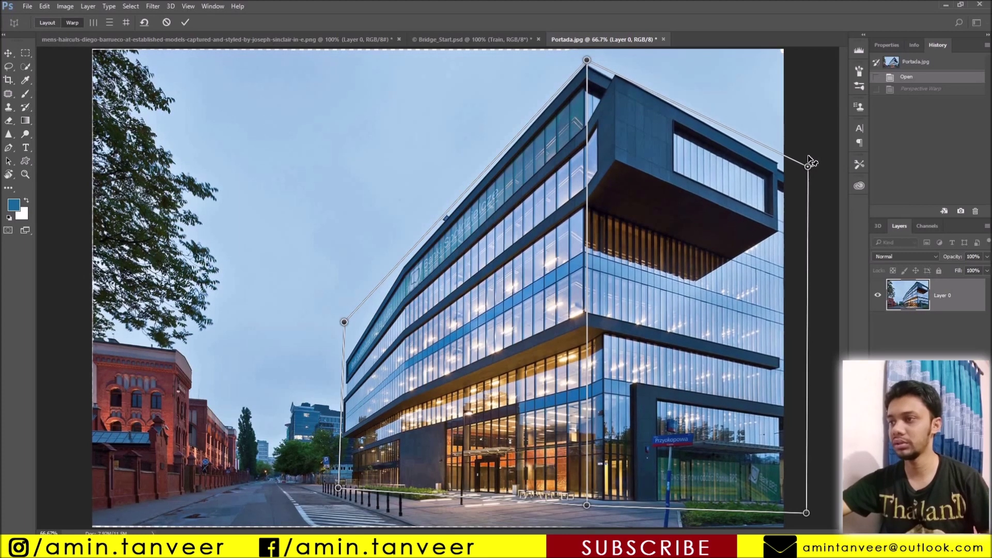
drag(811, 516, 817, 518)
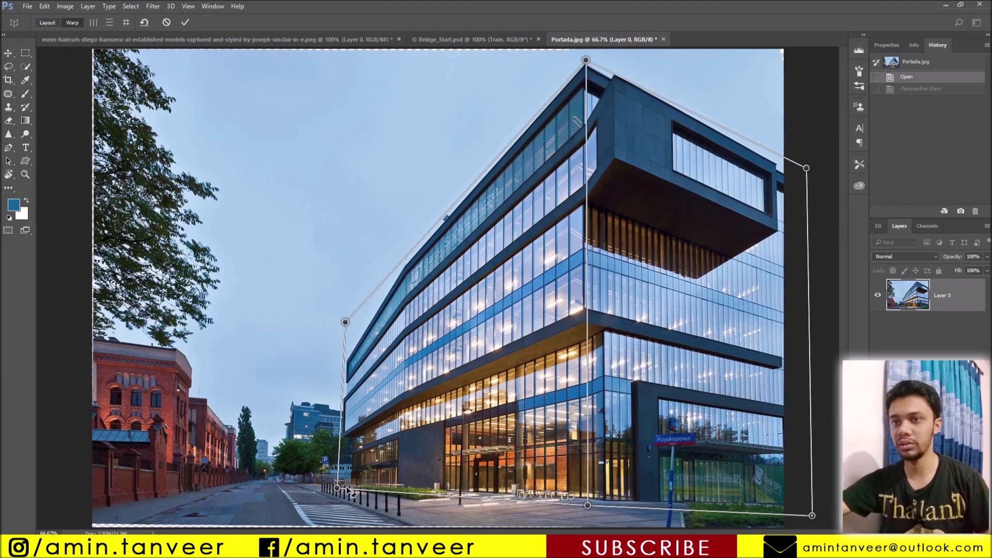
drag(339, 491, 325, 496)
drag(345, 322, 321, 318)
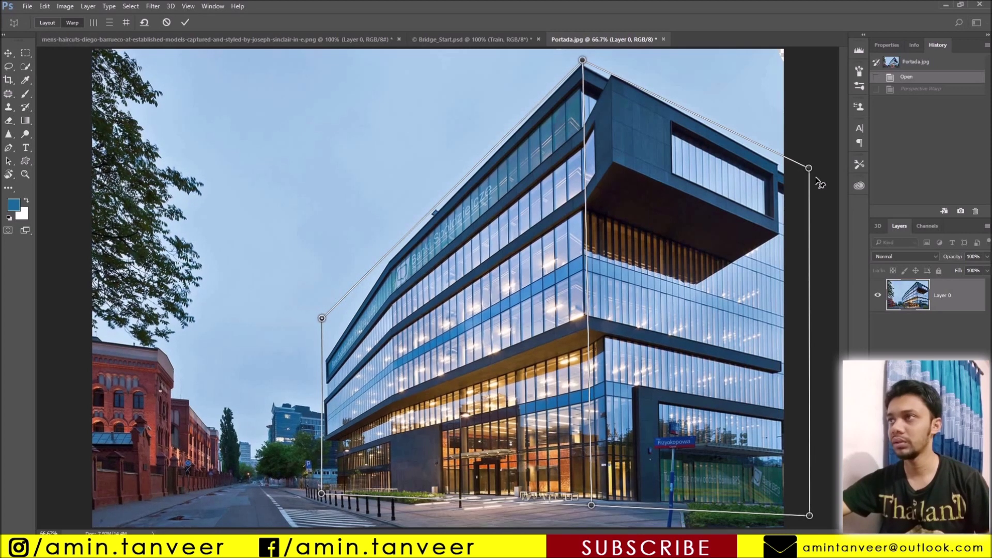
drag(591, 507, 593, 518)
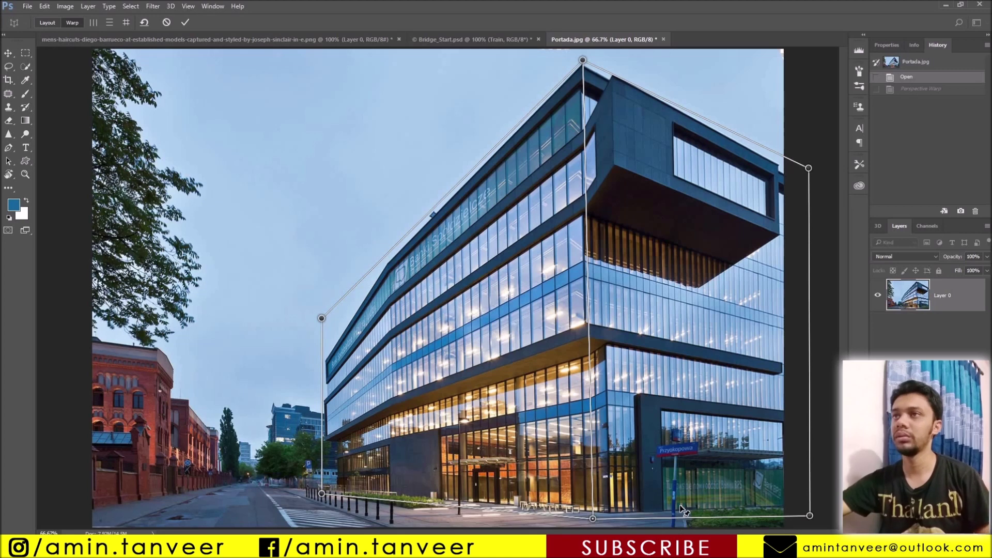
key(Return)
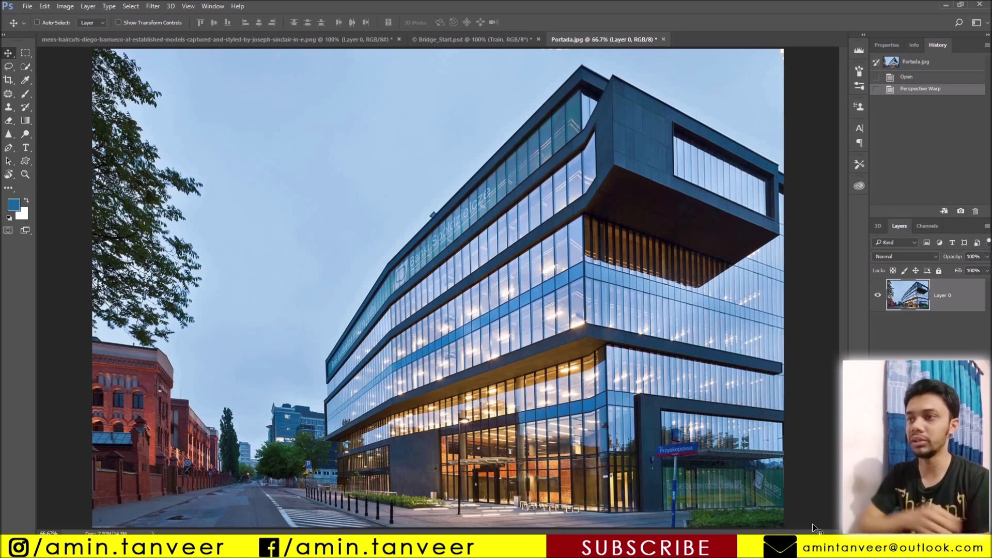
Toggle the Open and Perspective Warp history states, then return to Bridge_Start.psd
click(906, 77)
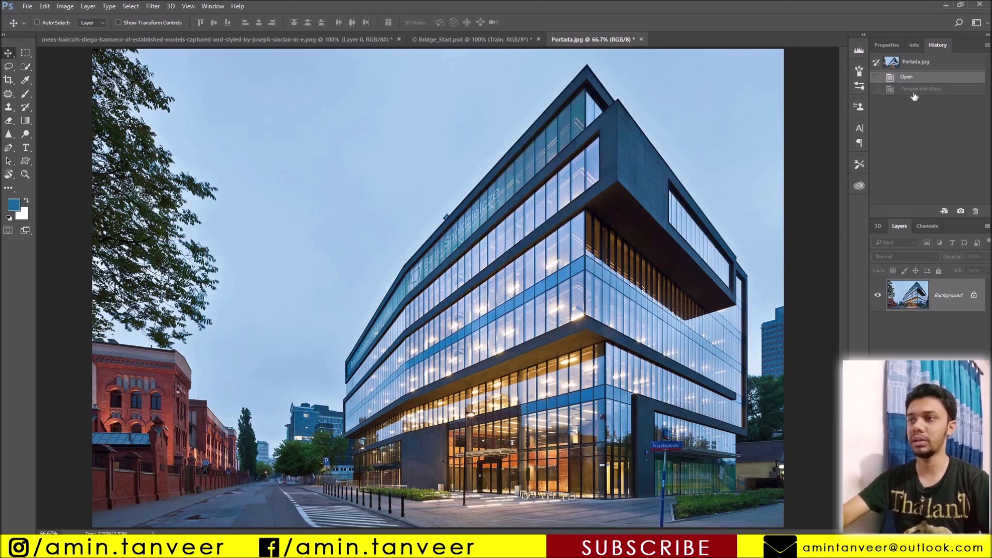
click(915, 89)
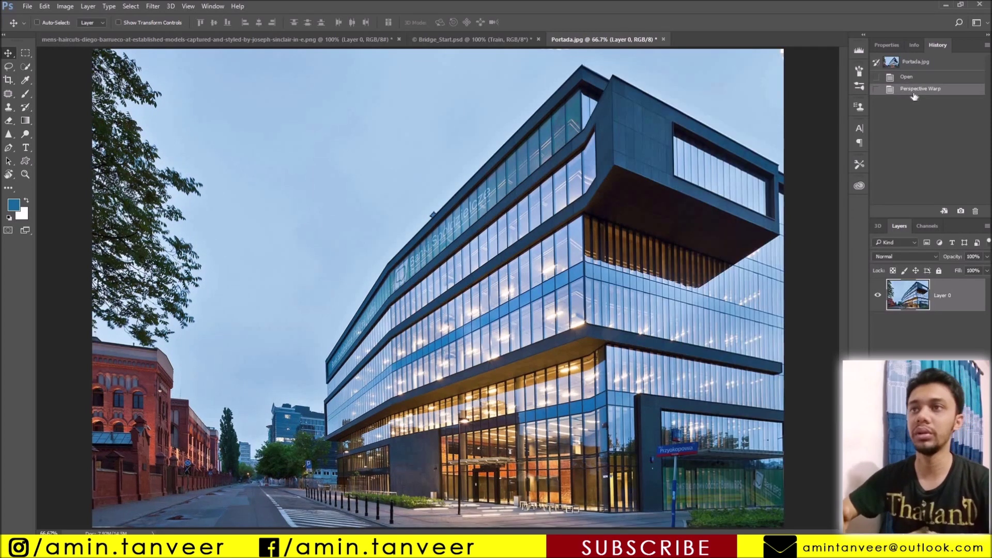
click(914, 77)
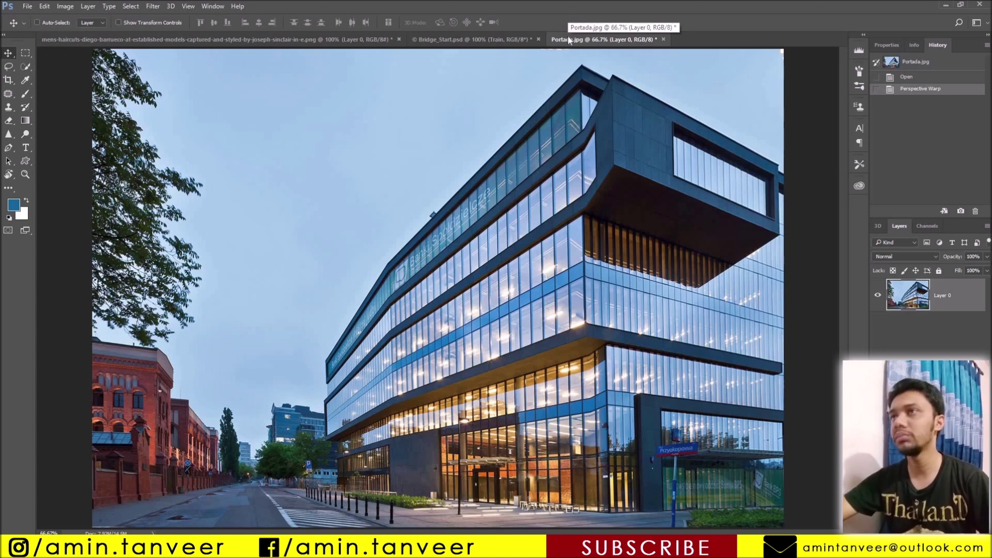
click(515, 41)
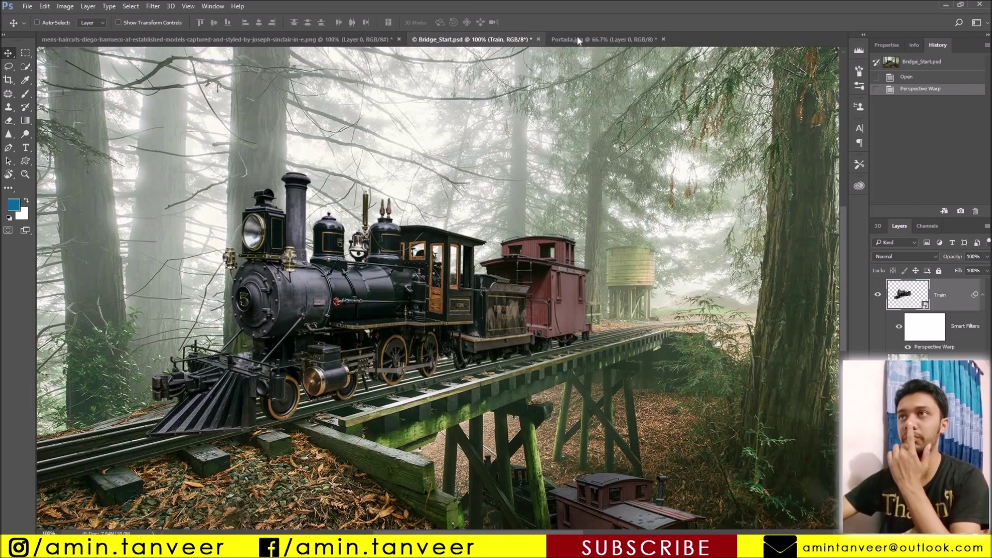
Cycle through the train and building documents, ending on the zoomed-out men's-haircuts portrait
key(ctrl+Tab)
click(305, 40)
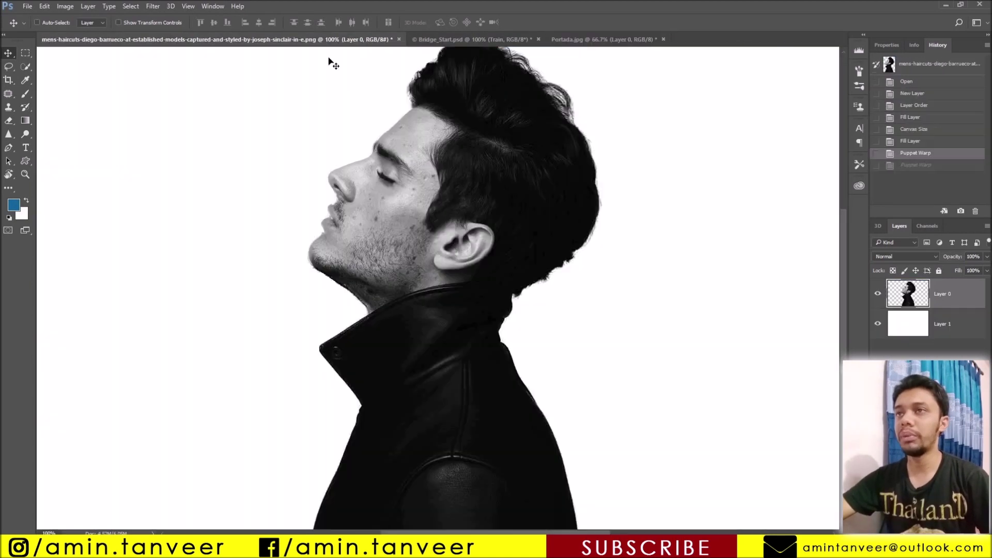
key(ctrl+minus)
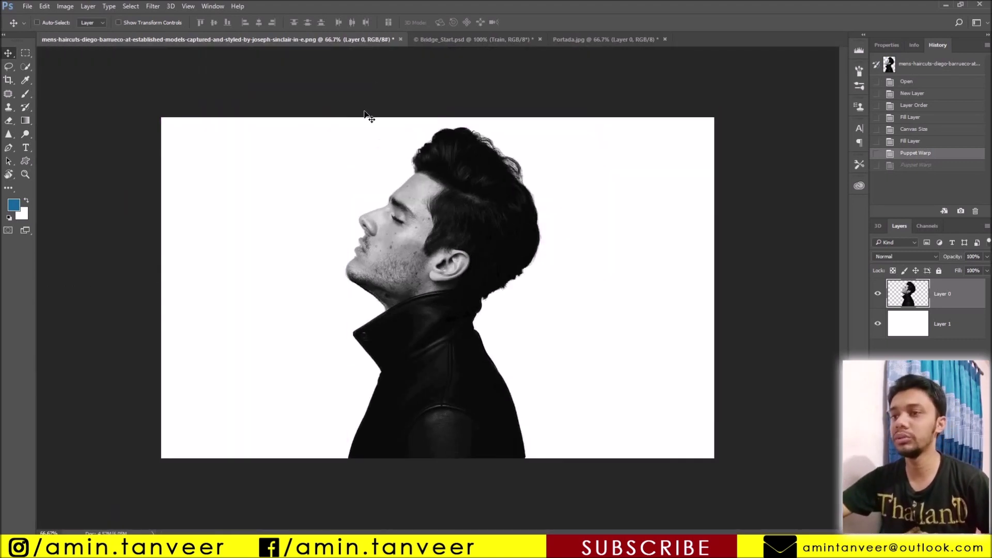
click(432, 38)
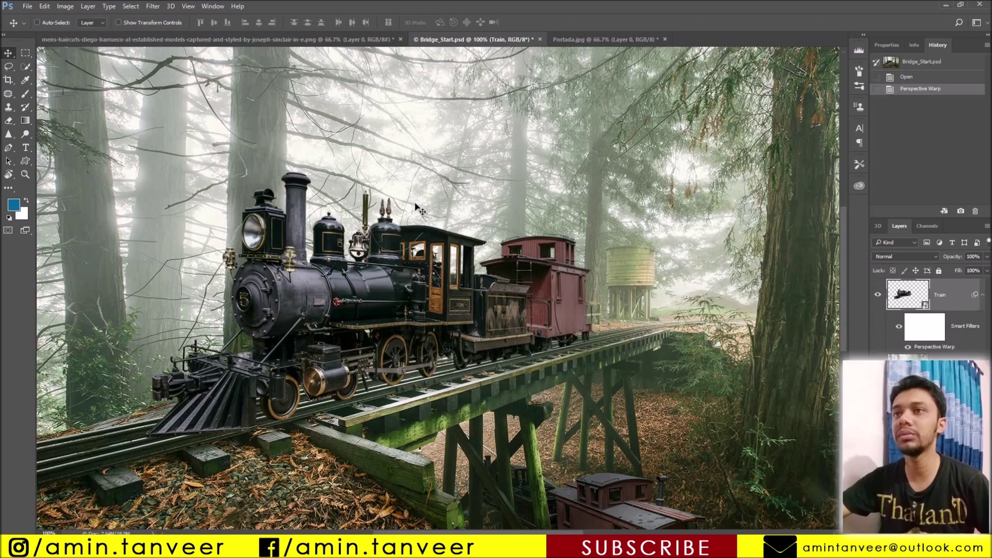
key(ctrl+Tab)
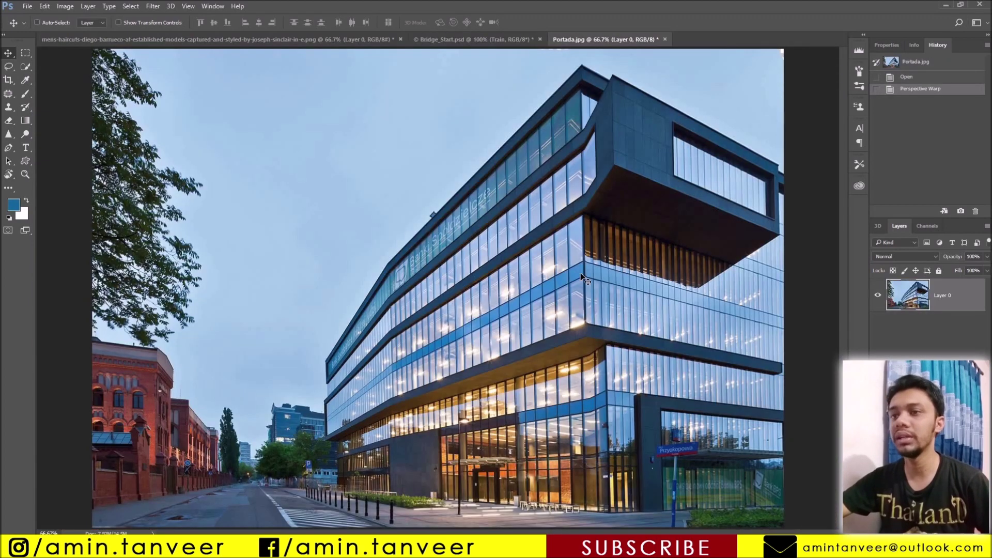
click(206, 44)
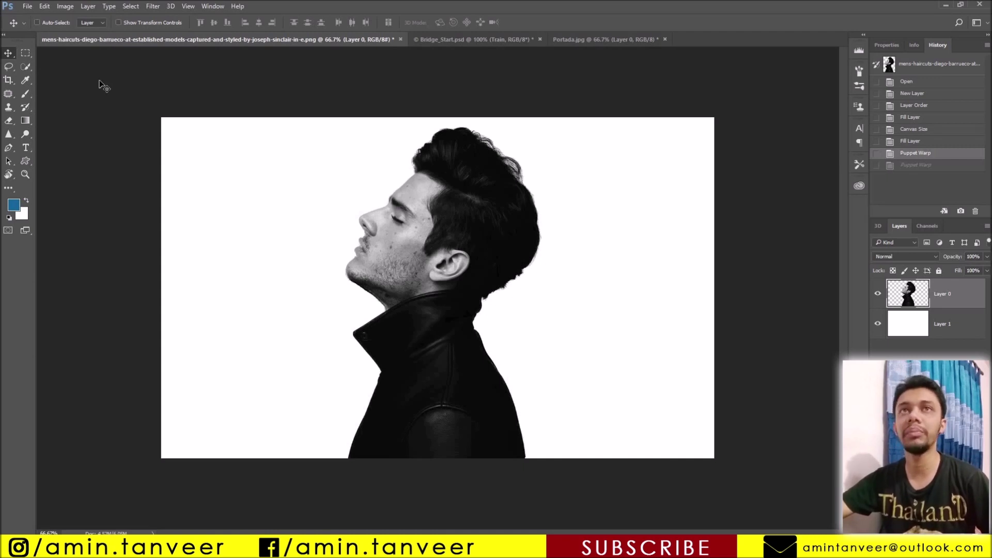
click(45, 6)
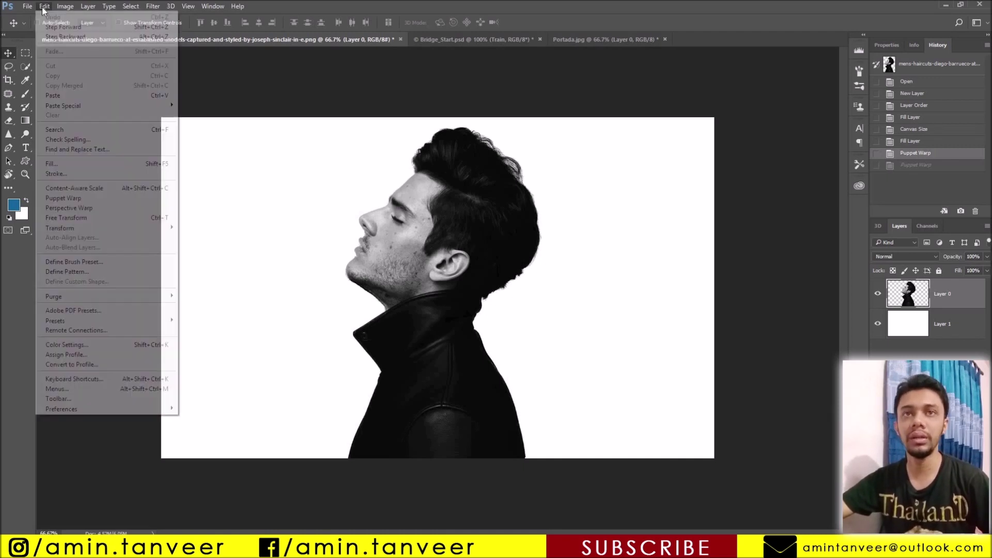
Apply Puppet Warp to the portrait, zoom in, pan to the figure, and pin the jacket's lower-left edge
click(91, 195)
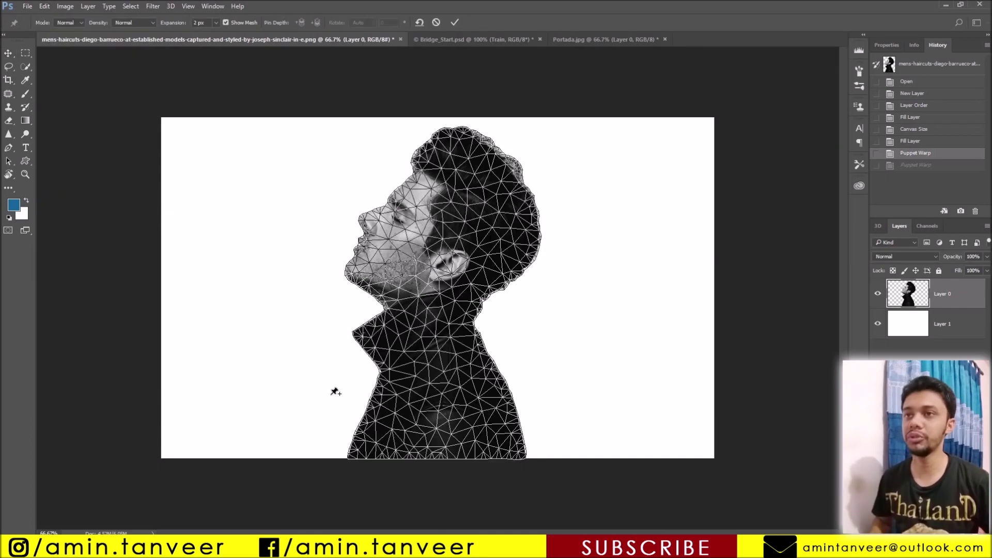
key(ctrl+plus)
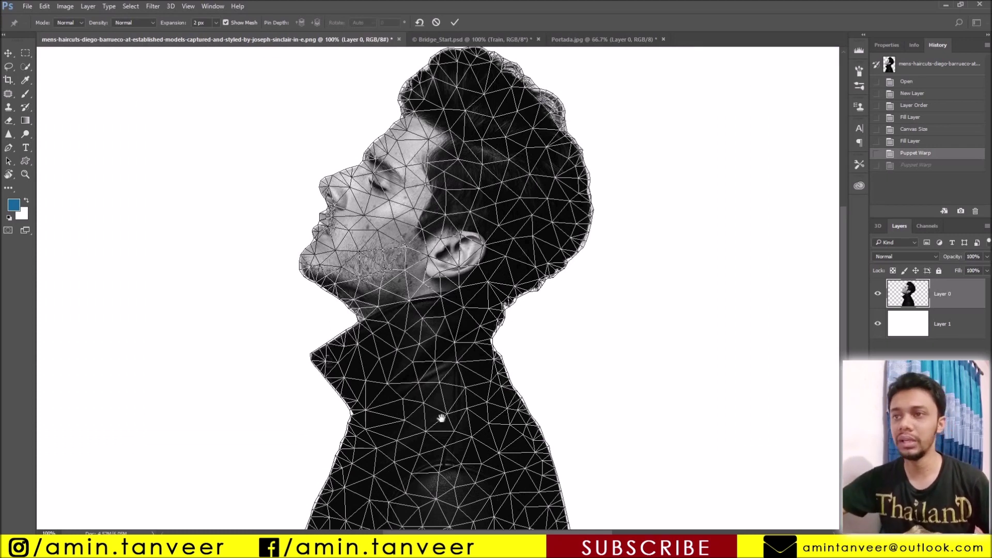
drag(441, 407, 441, 359)
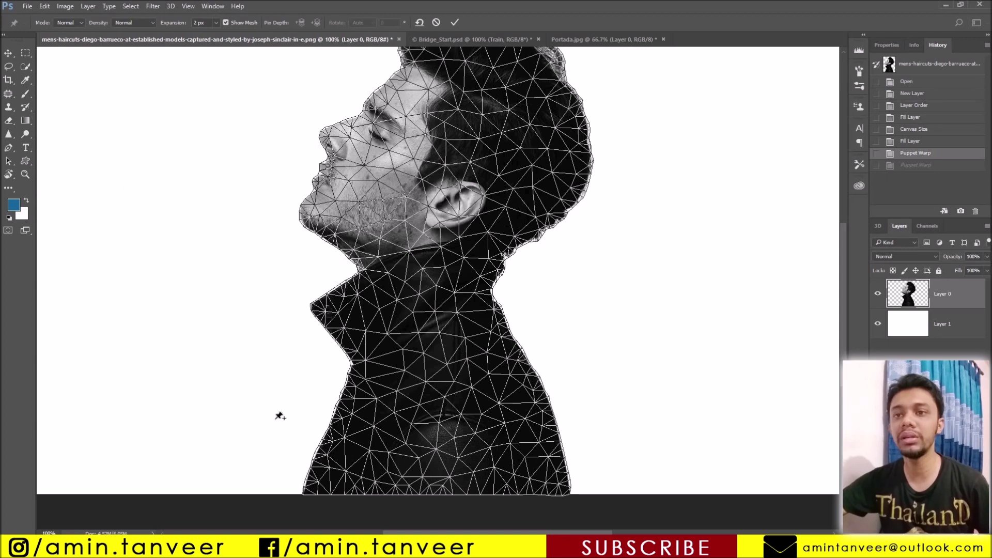
click(306, 483)
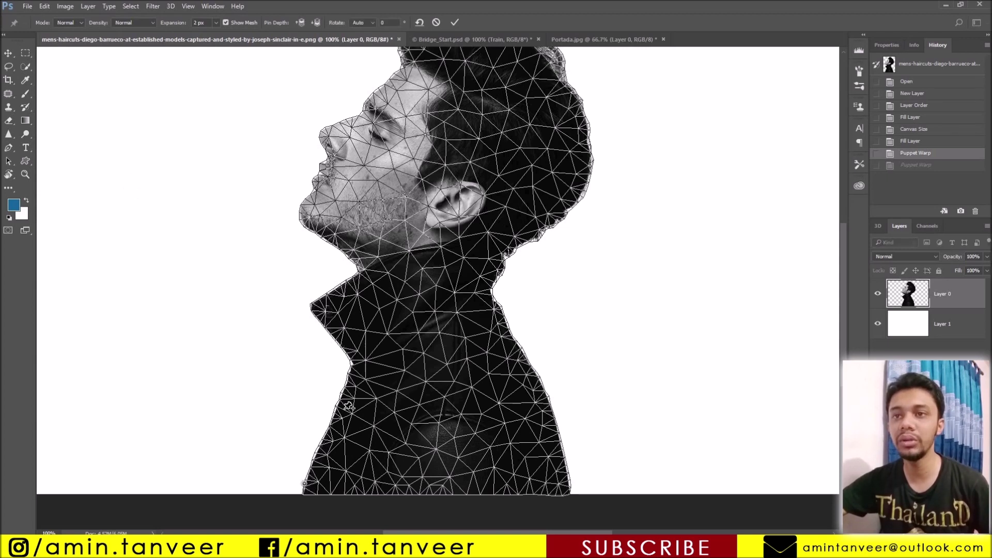
Add puppet pins on the jacket edge, neck, shoulder and lower-right body
click(352, 366)
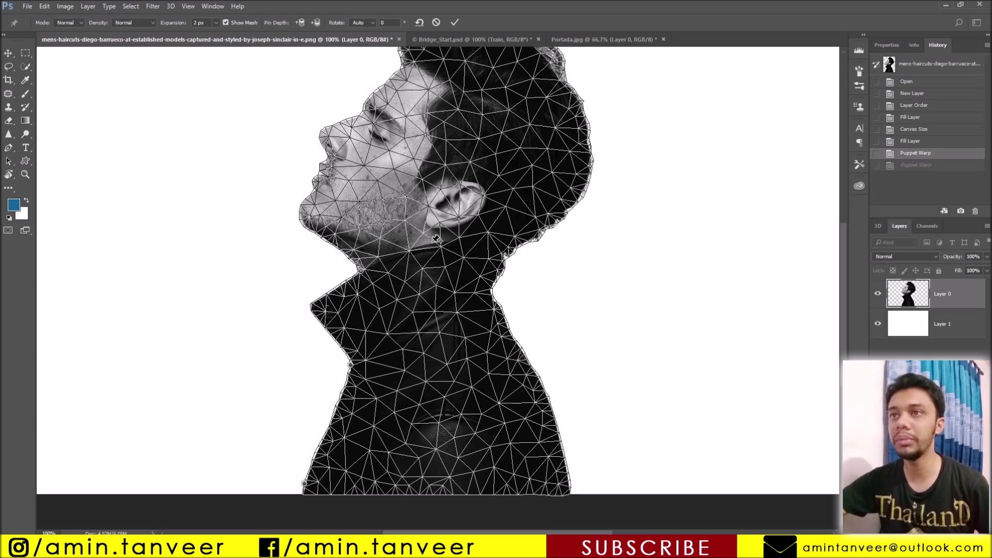
click(506, 251)
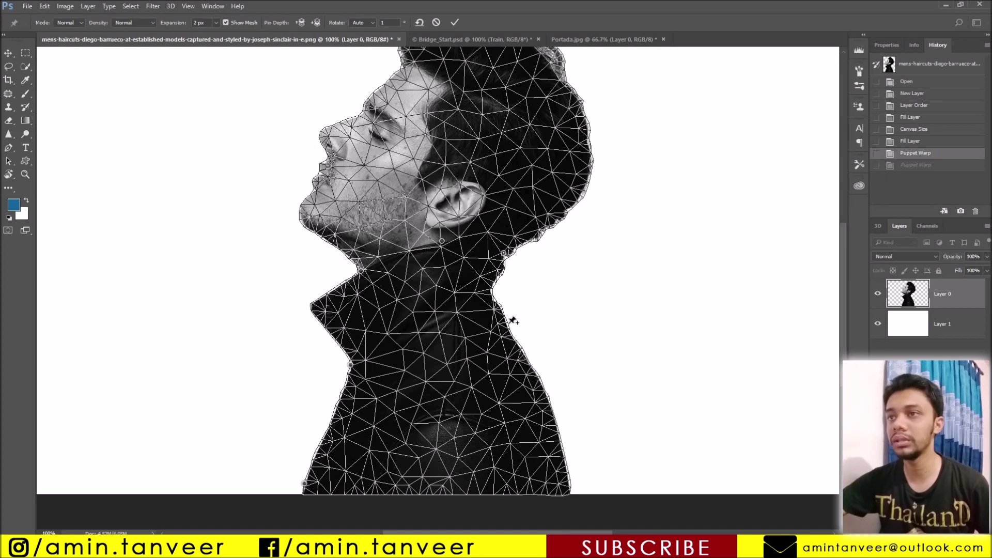
click(541, 381)
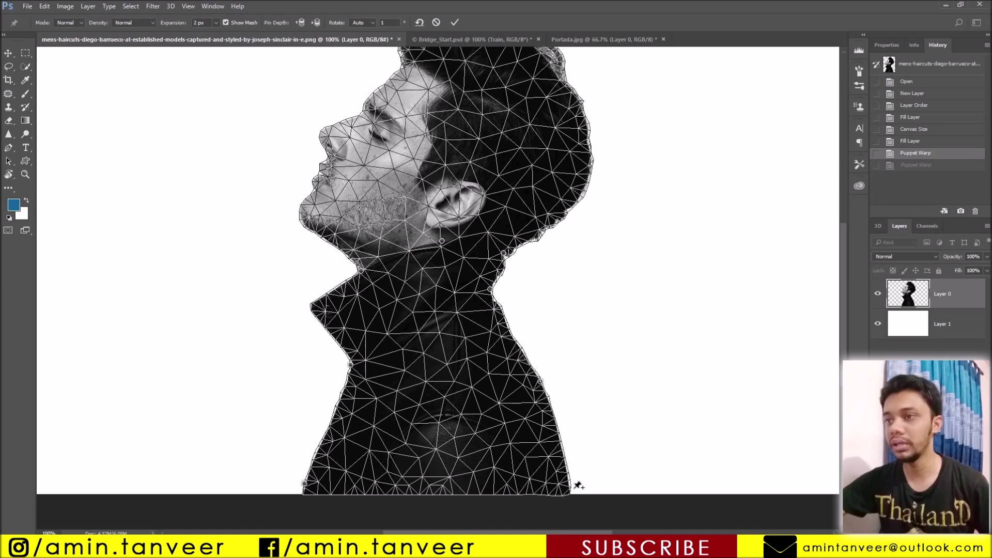
click(569, 490)
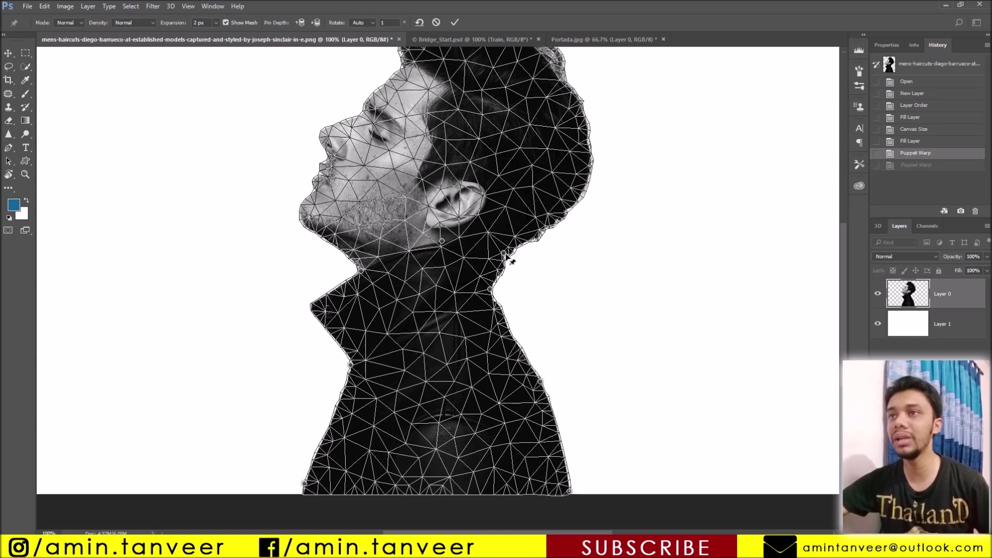
scroll(513, 264, up, 2)
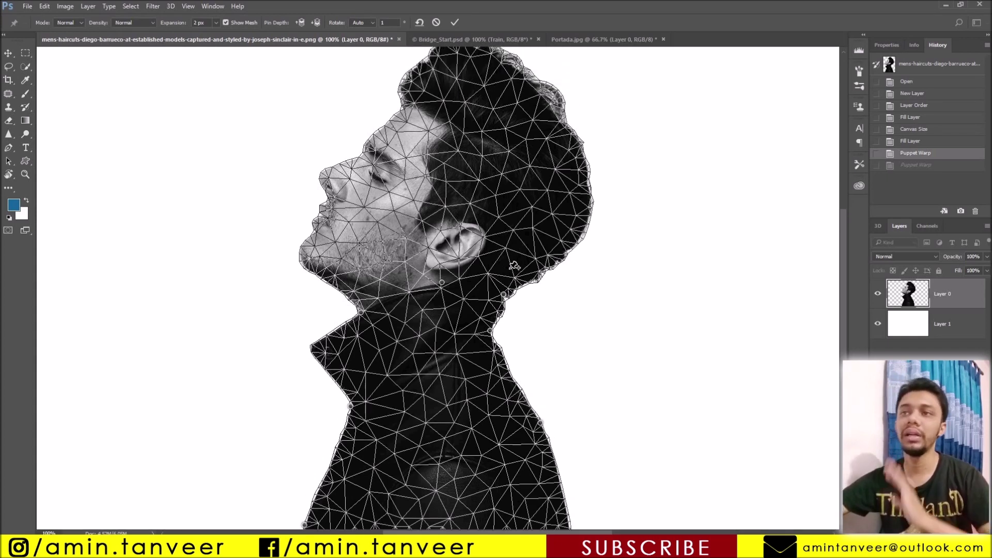
scroll(513, 266, down, 1)
scroll(510, 267, down, 1)
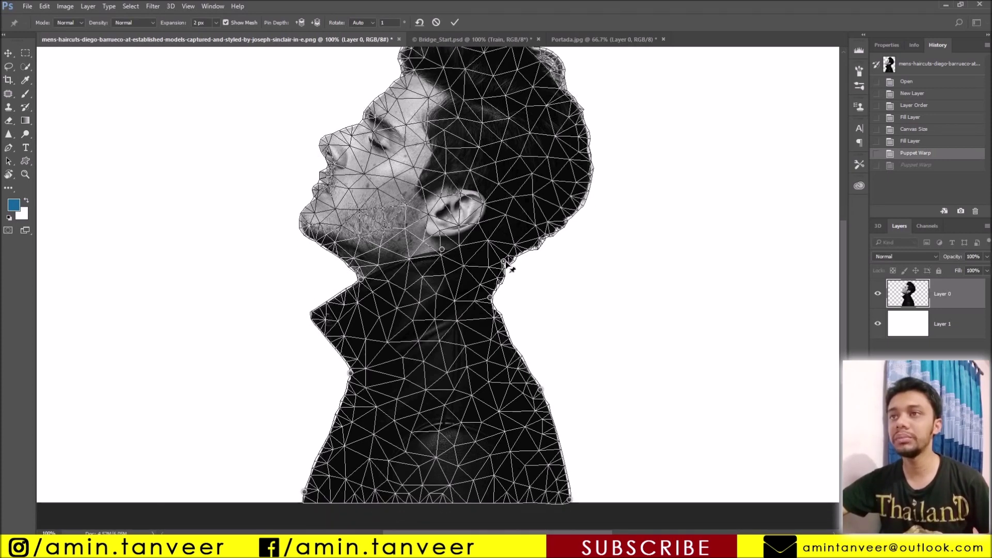
Rotate the head forward around the neck pin to a level gaze and commit the warp
drag(507, 268, 508, 279)
drag(512, 286, 521, 286)
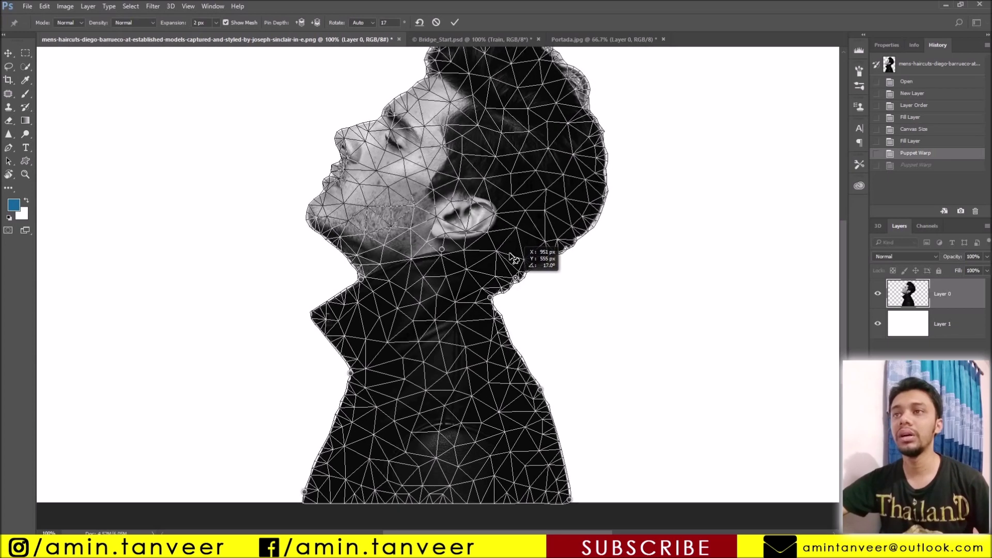
mouse_move(521, 286)
mouse_down()
mouse_move(493, 305)
mouse_move(497, 242)
mouse_up()
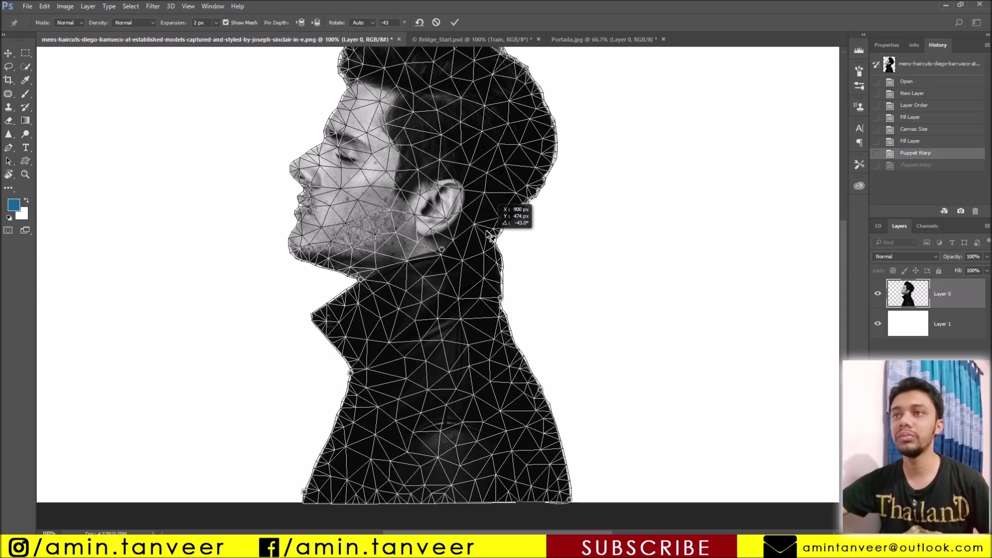
key(Return)
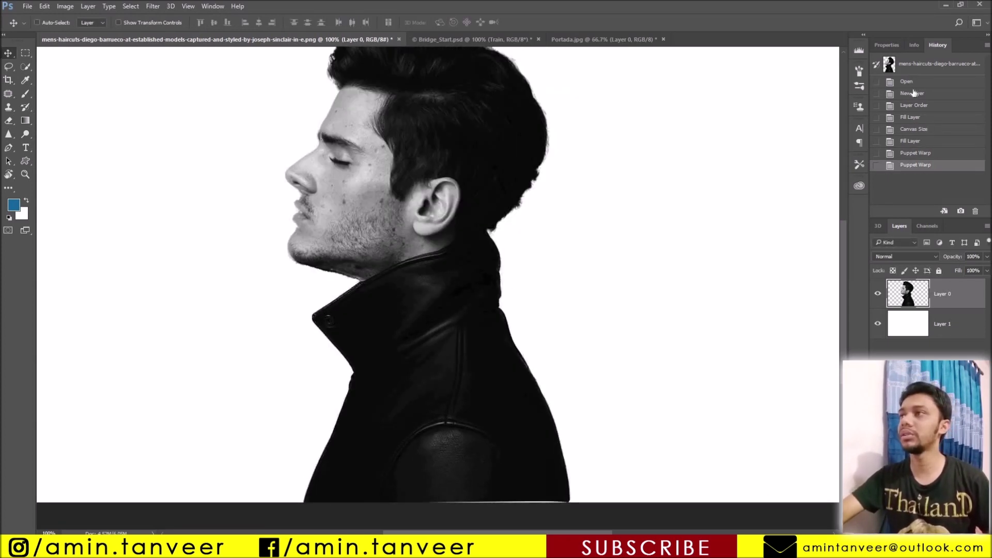
Compare the original head pose with the rotated head via History, keeping the rotation
click(924, 154)
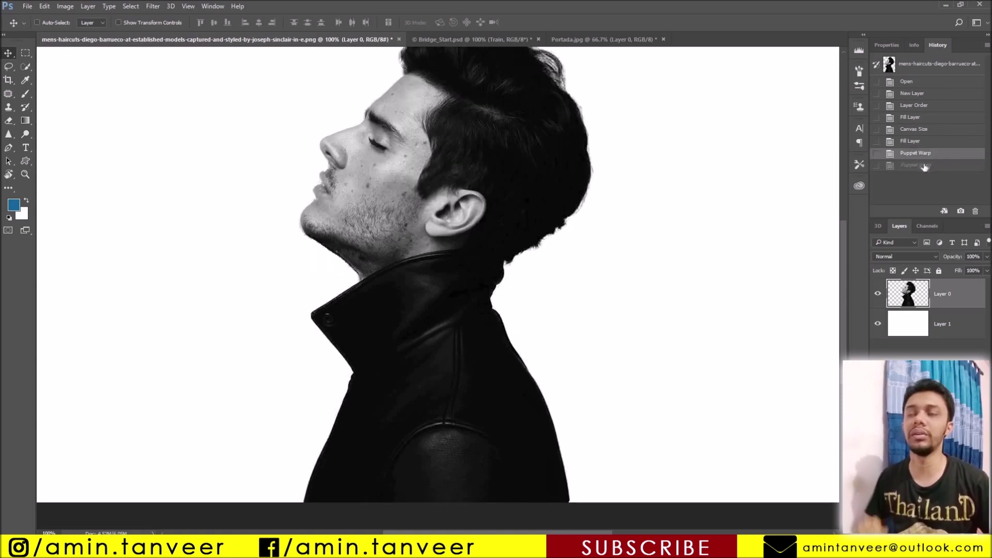
click(924, 166)
key(ctrl+minus)
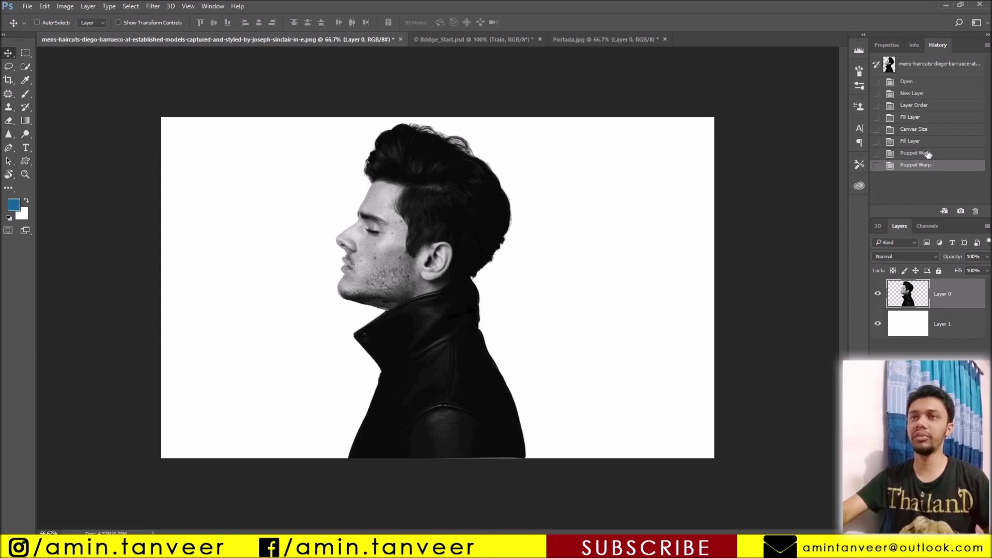
click(927, 154)
click(924, 165)
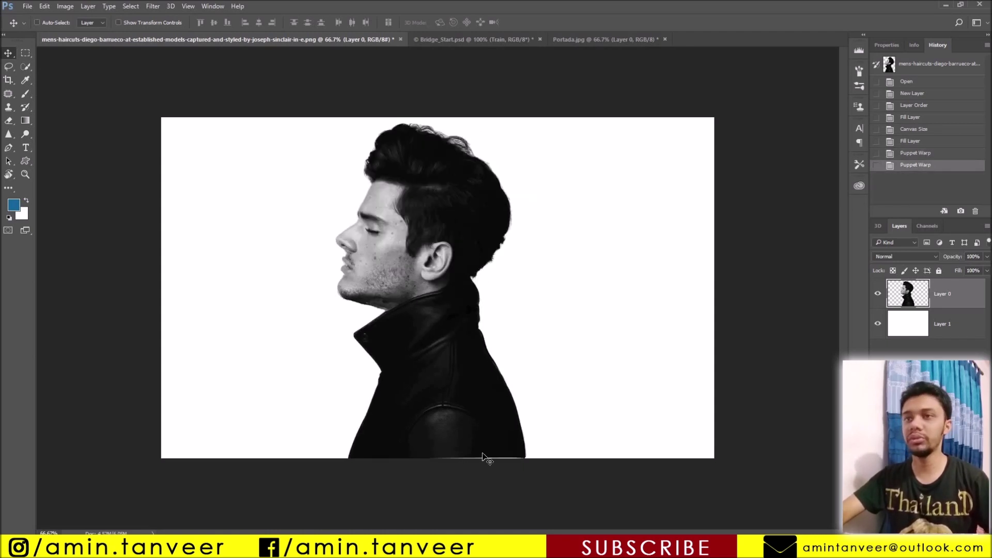
Undo the accidental downward nudge and return to the final level-headed warp state
key(Down)
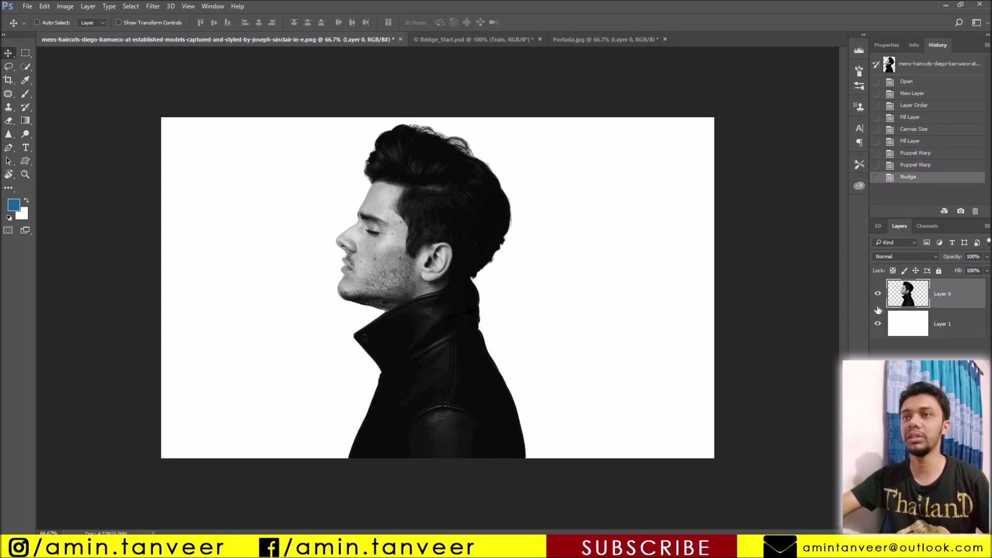
click(919, 154)
click(919, 153)
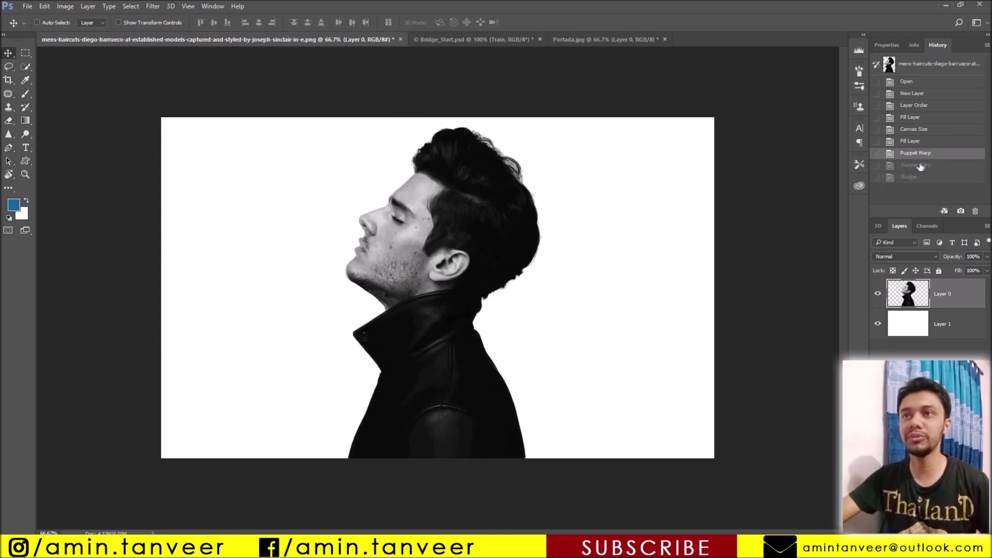
click(920, 165)
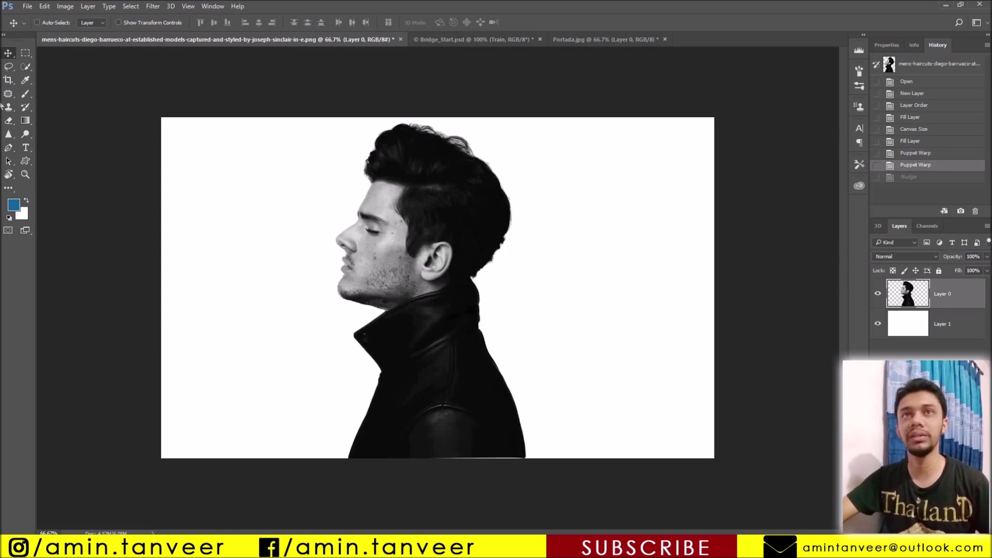
click(17, 54)
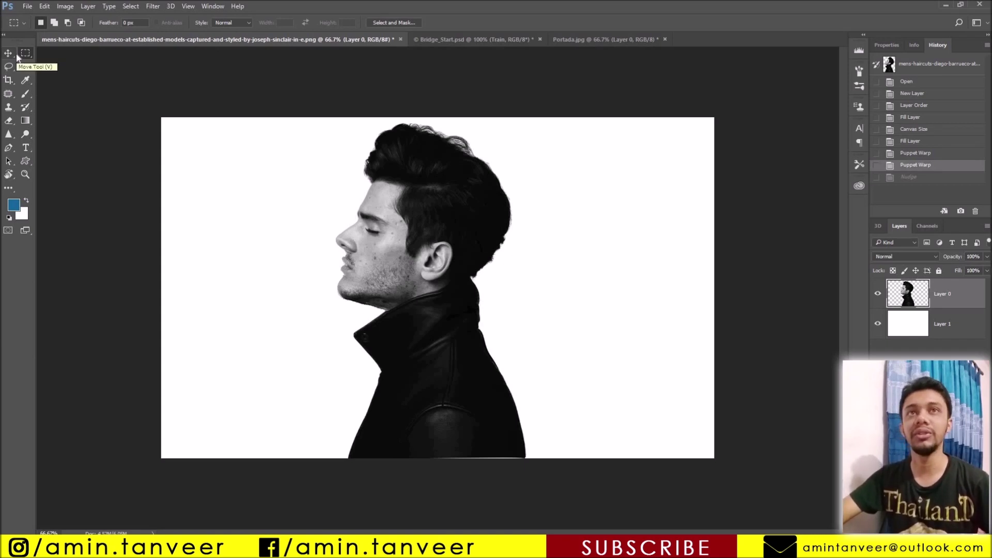
right_click(21, 57)
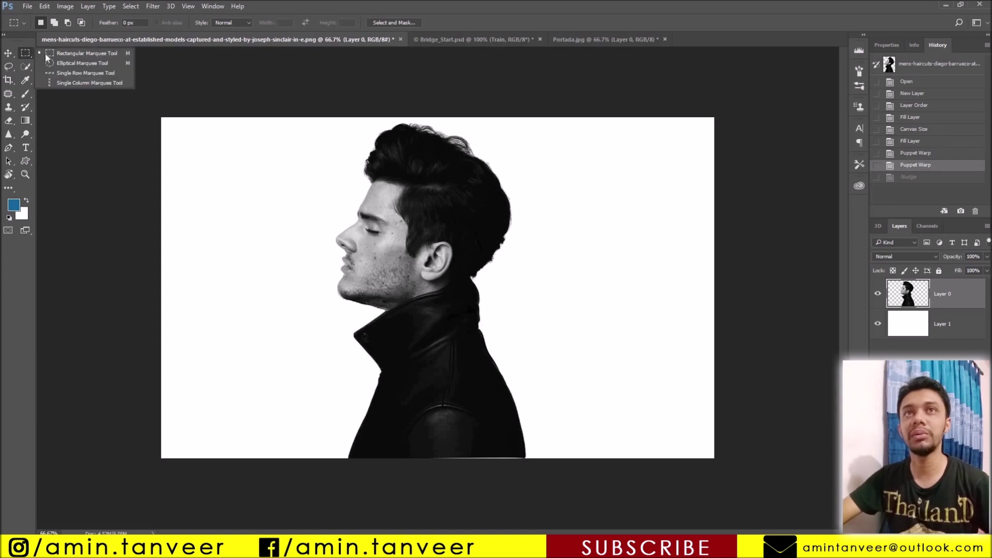
click(45, 54)
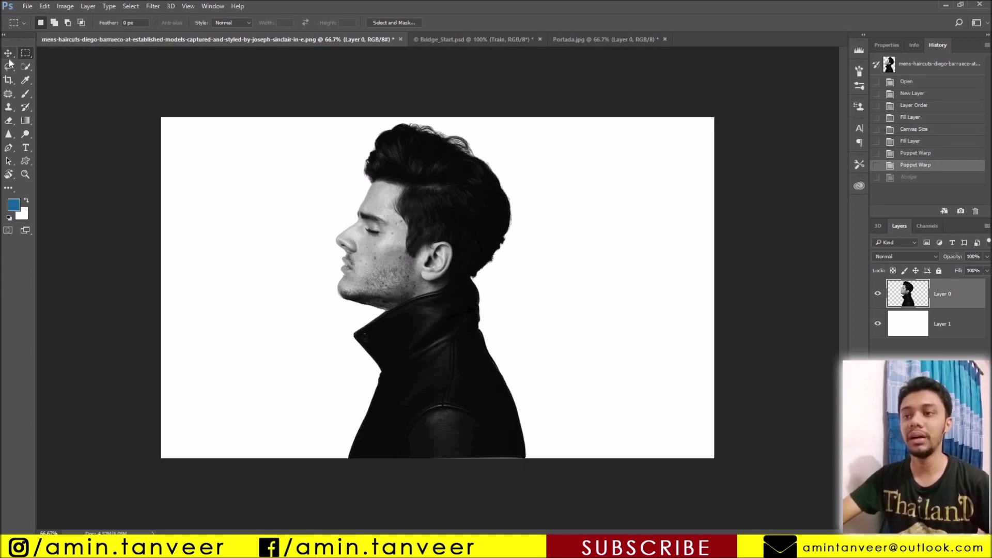
click(9, 54)
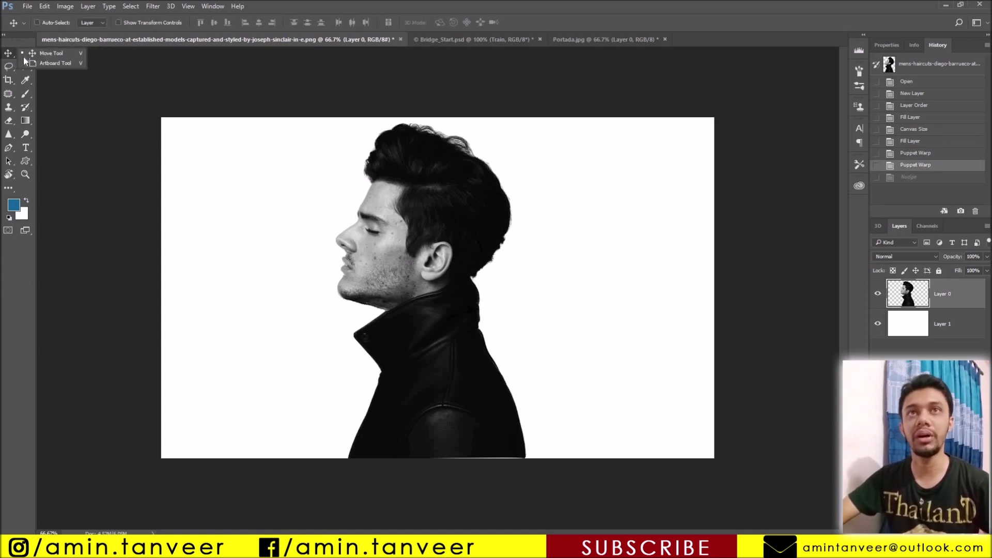
click(26, 56)
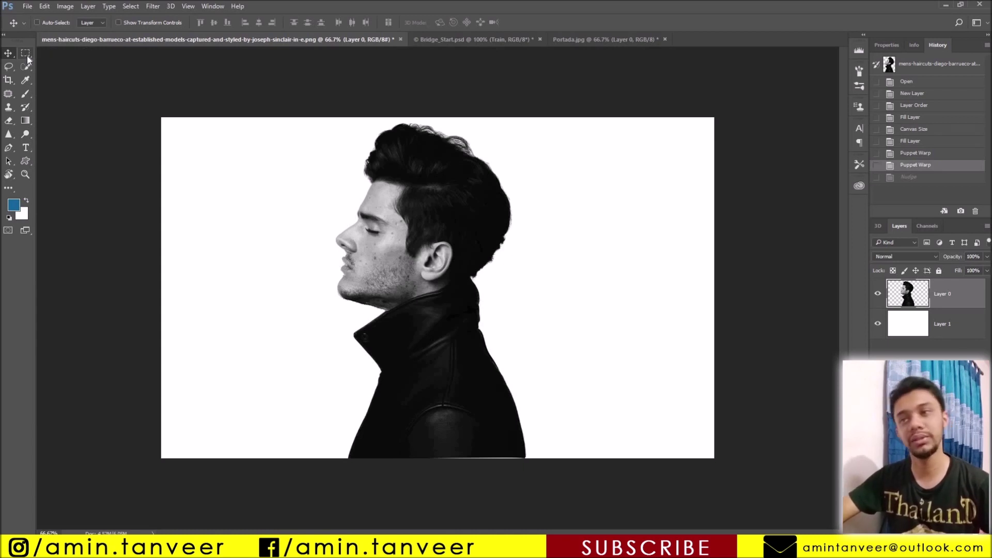